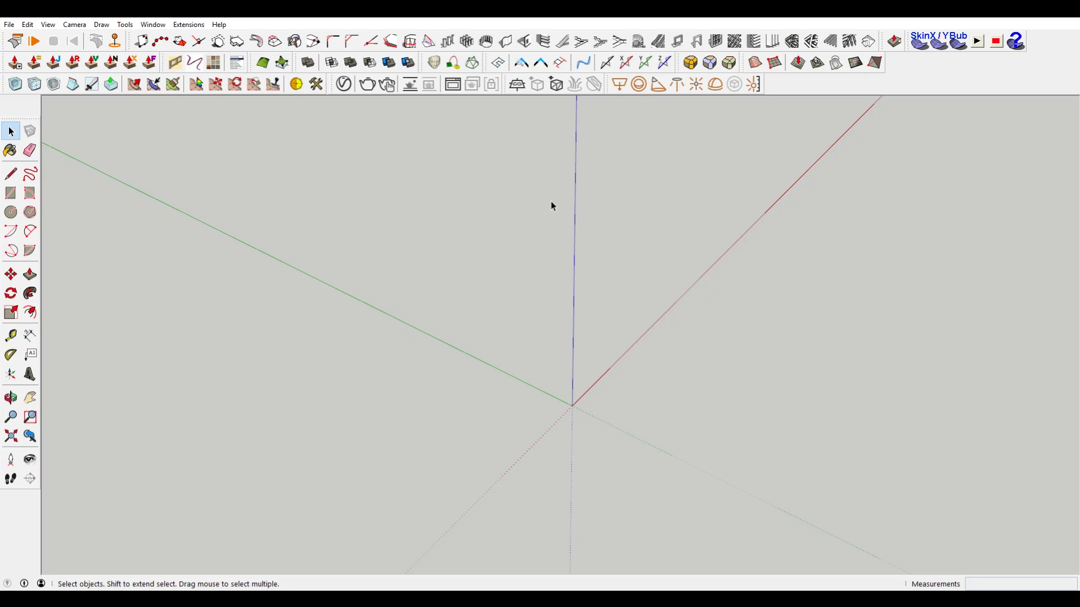
mouse_move(632, 418)
middle_mouse_down()
mouse_move(610, 410)
mouse_move(694, 352)
mouse_move(595, 470)
middle_mouse_up()
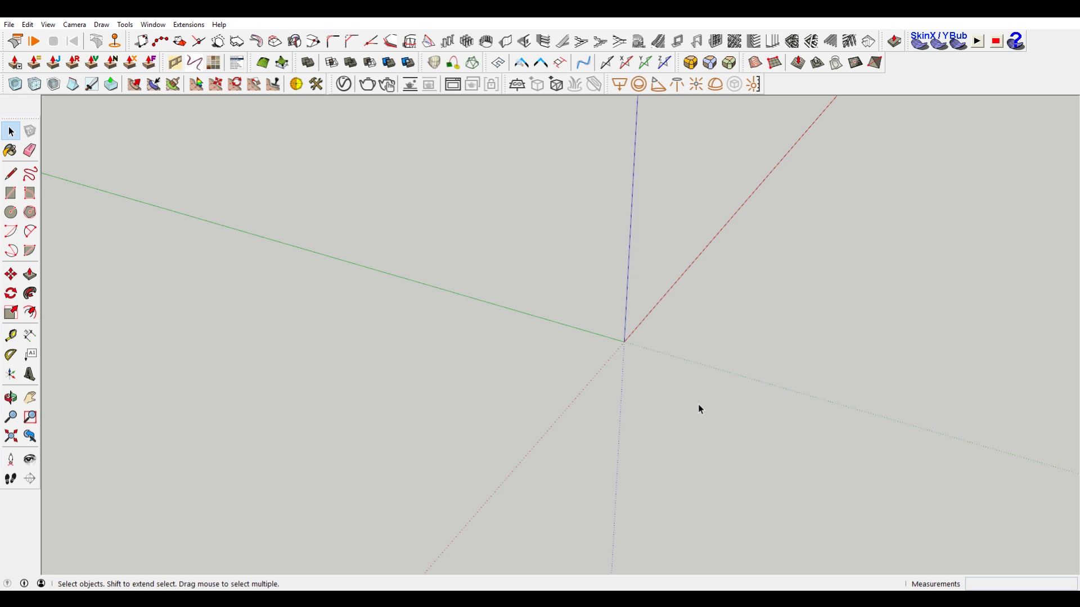
mouse_move(697, 404)
middle_mouse_down()
mouse_move(740, 318)
mouse_move(718, 393)
middle_mouse_up()
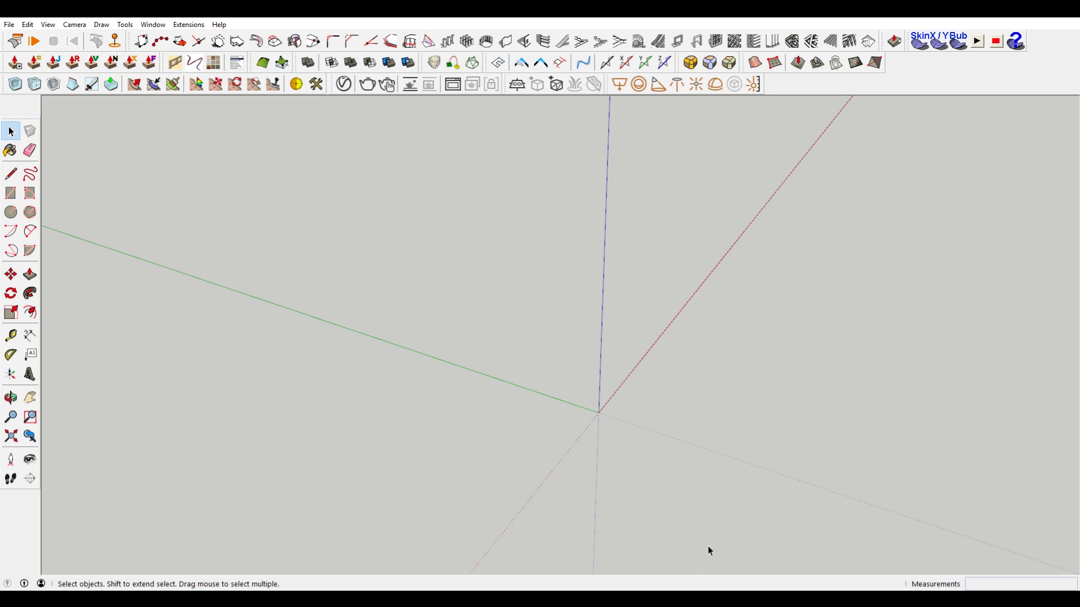
left_click_drag(523, 281, 779, 397)
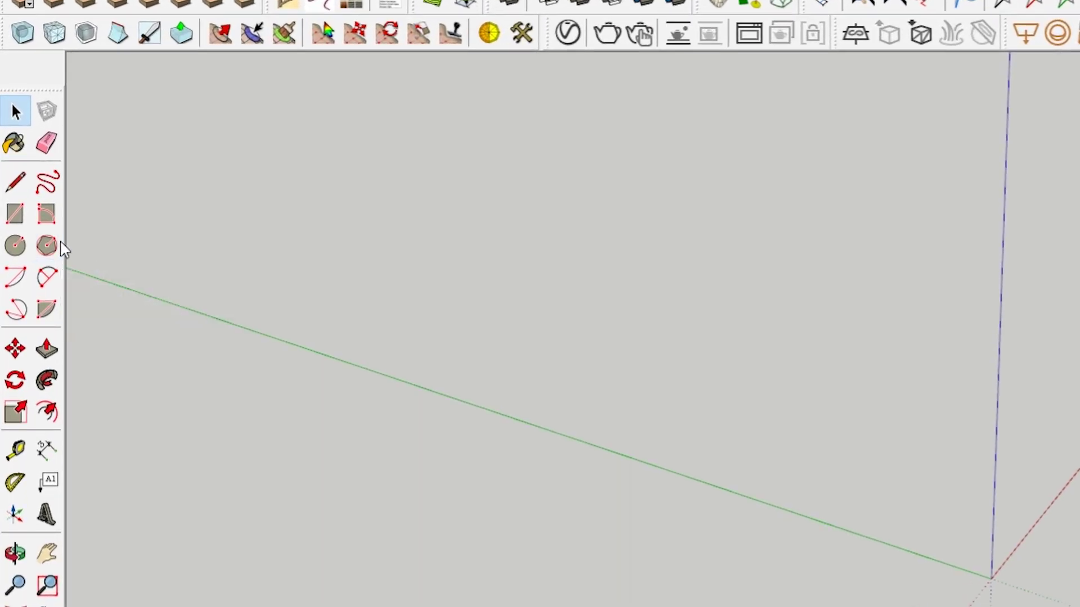
Step: Draw a three-sided polygon centred on the origin with an inscribed radius of about 1' 3 3/8"
left_click(60, 243)
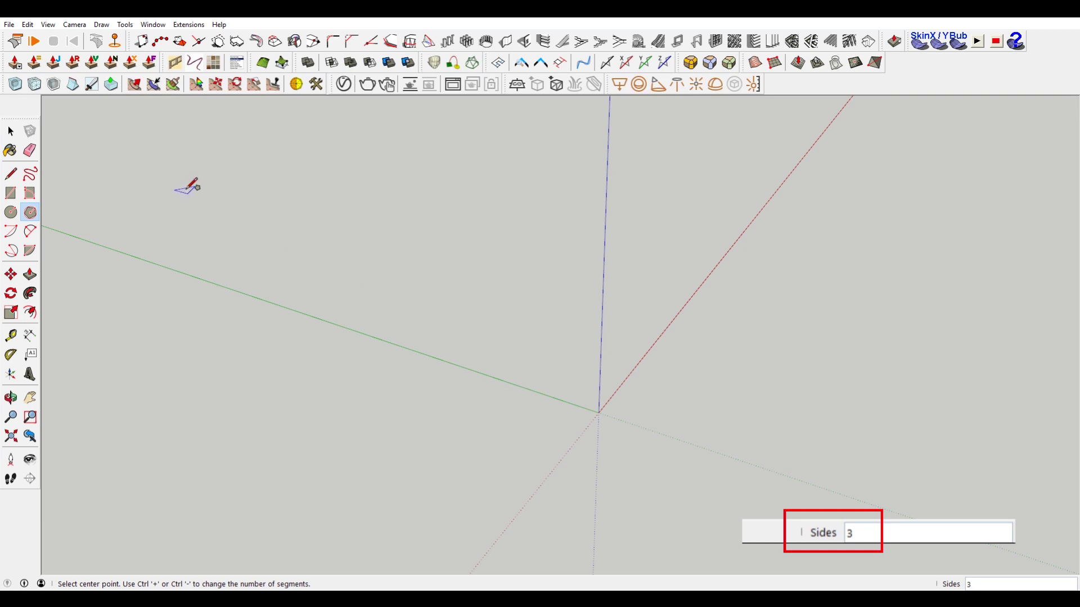
left_click(604, 410)
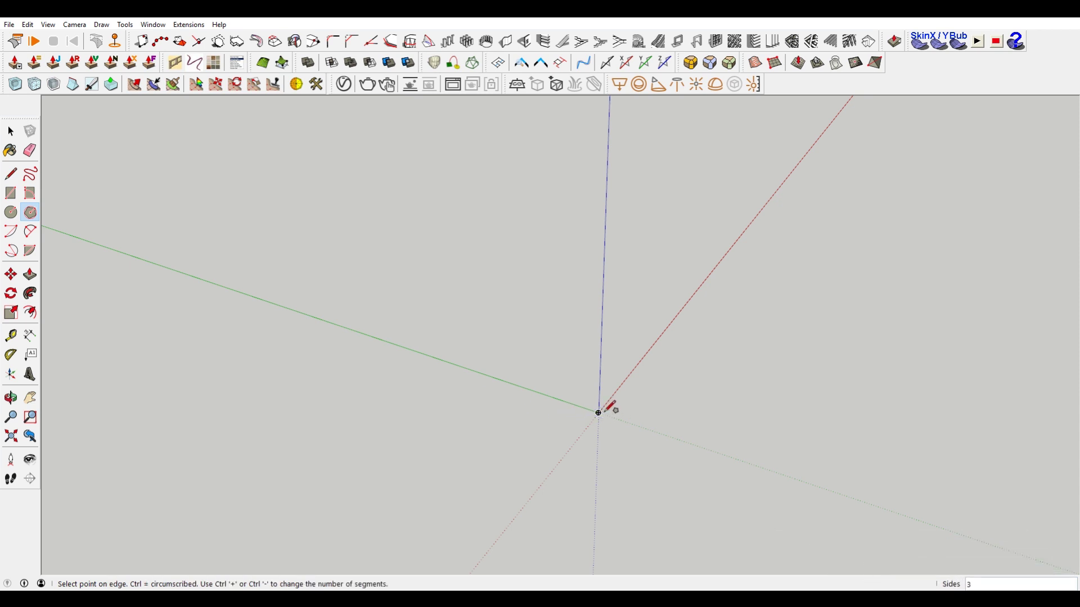
left_click(666, 433)
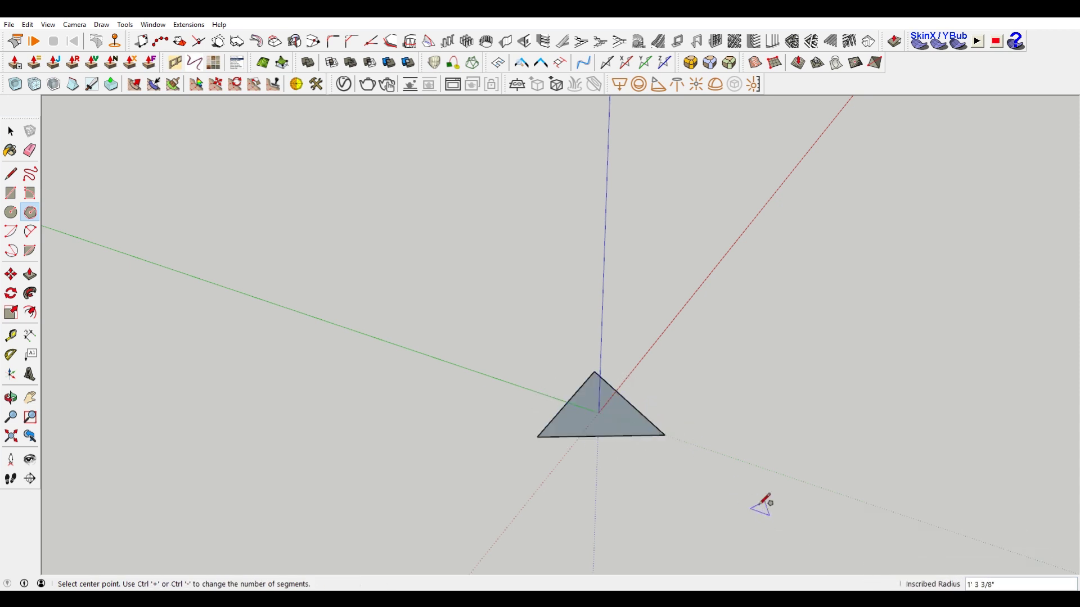
Step: Reverse the triangle's face so its front side points up
key("space")
left_click(618, 403)
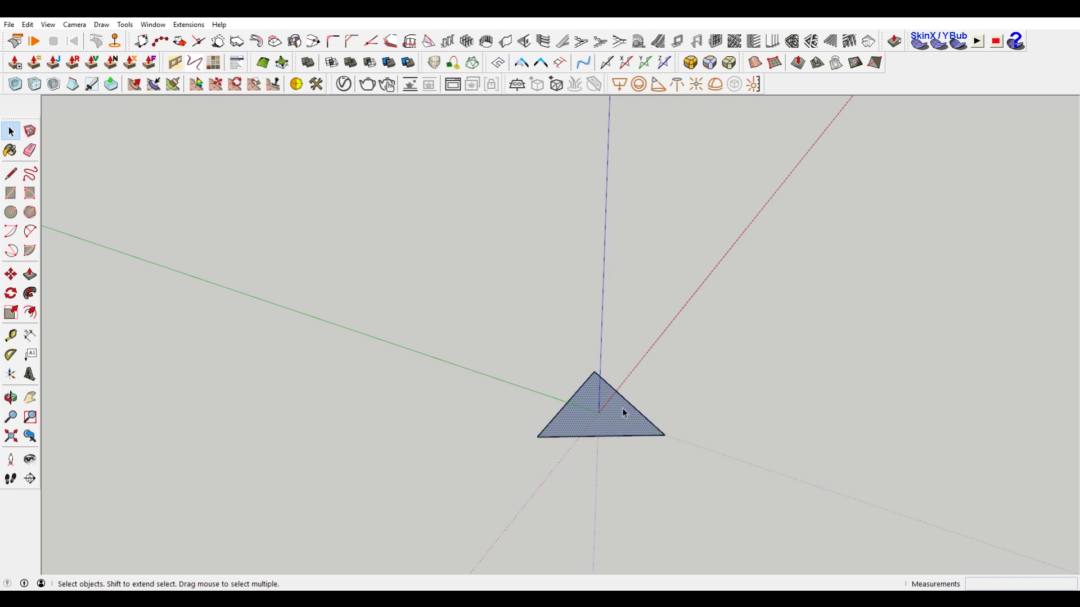
right_click(623, 407)
left_click(658, 310)
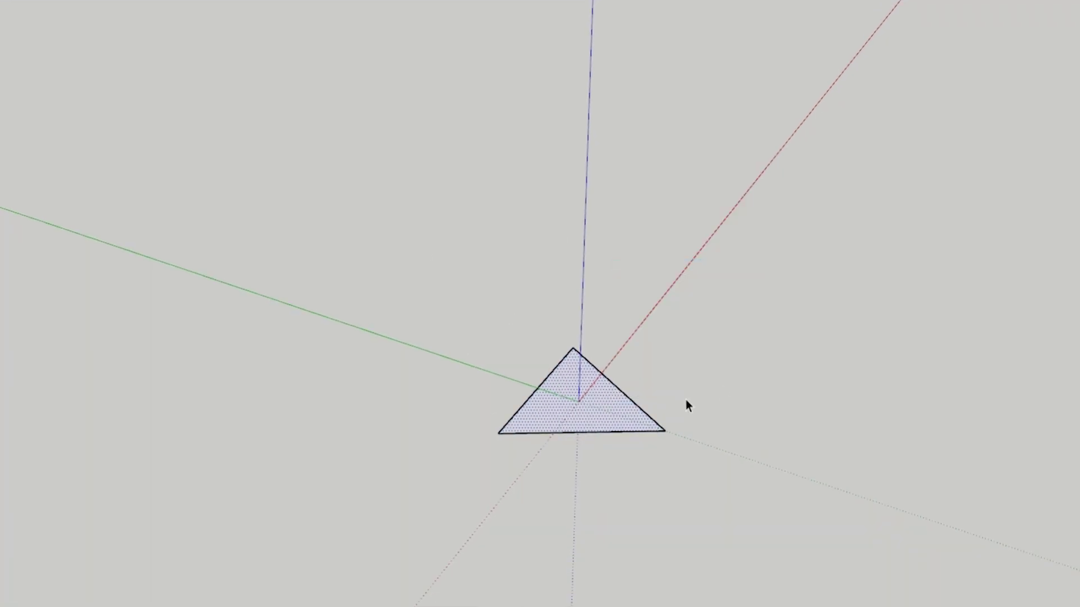
Step: Turn the whole triangle, face and edges, into a component with the definition name "f"
left_click_drag(379, 229, 850, 560)
right_click(597, 385)
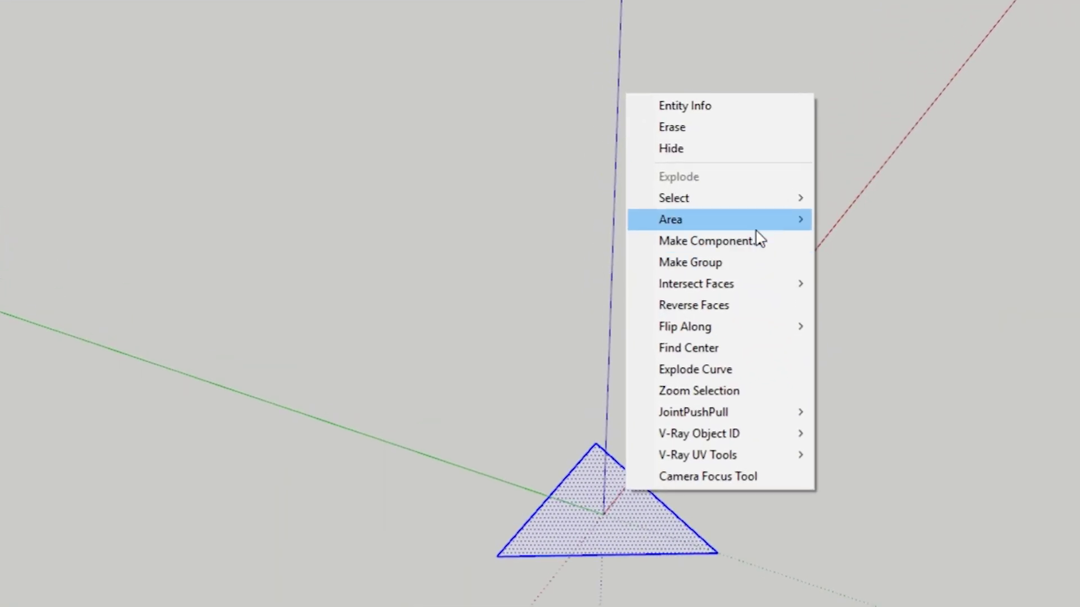
left_click(731, 226)
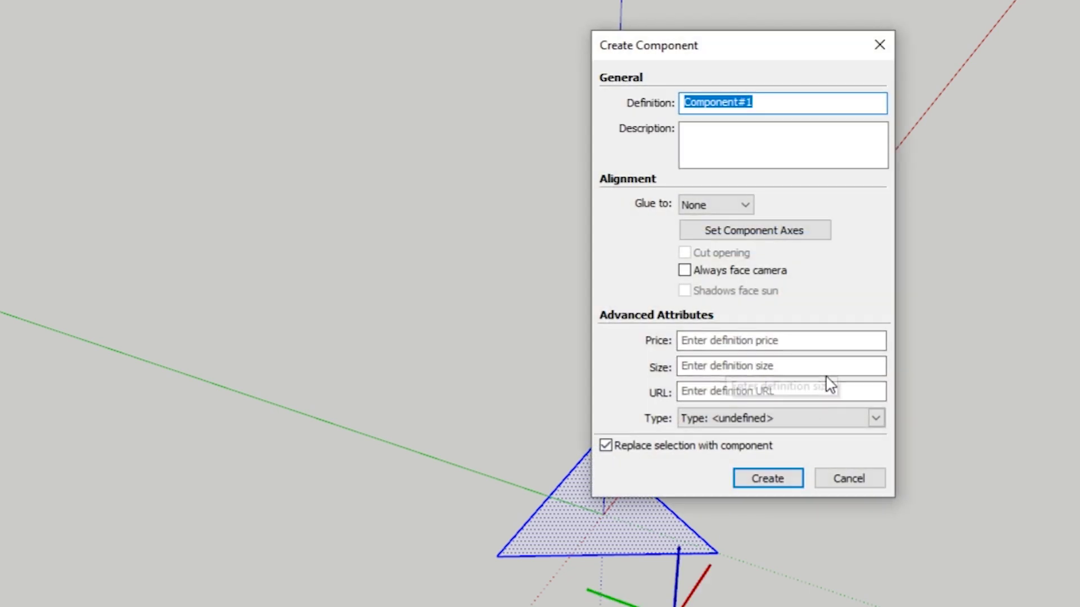
type("f")
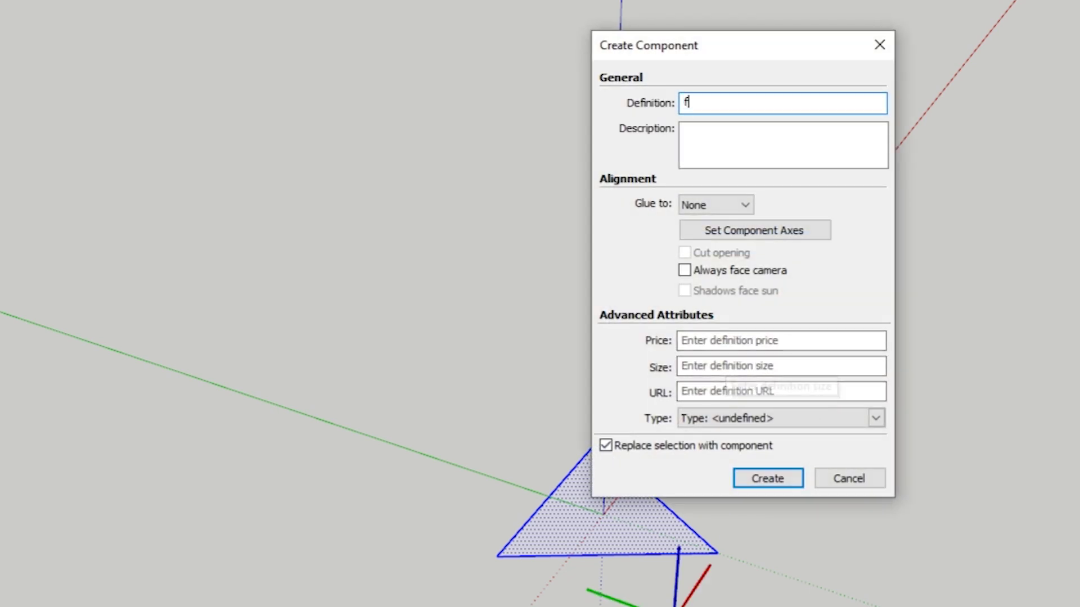
key("Return")
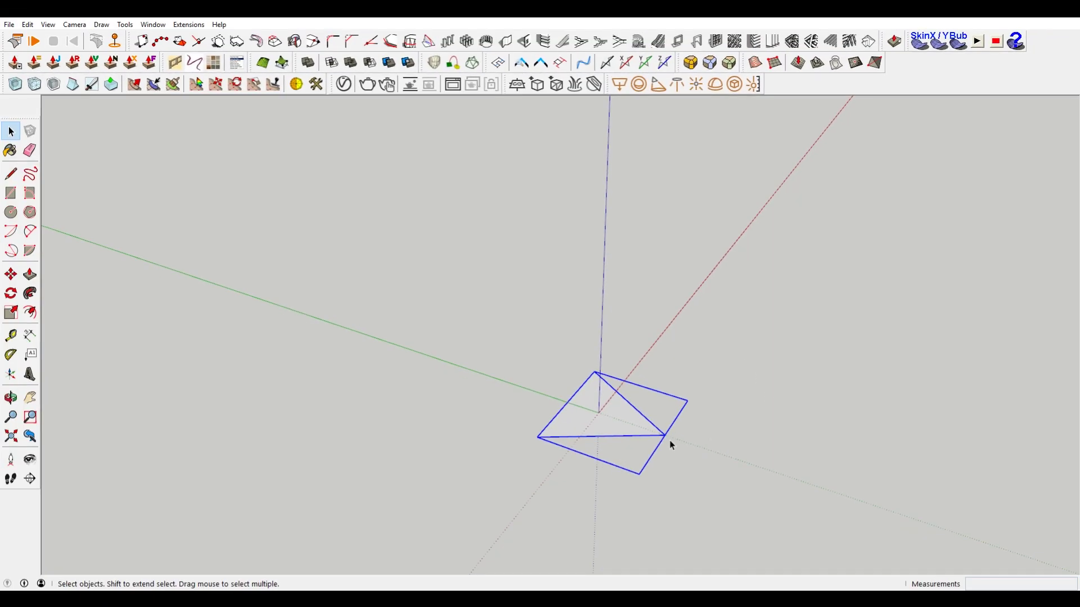
Step: Inside the triangle component, measure one edge with the Tape Measure and resize the component to a 12" edge length
double_click(637, 431)
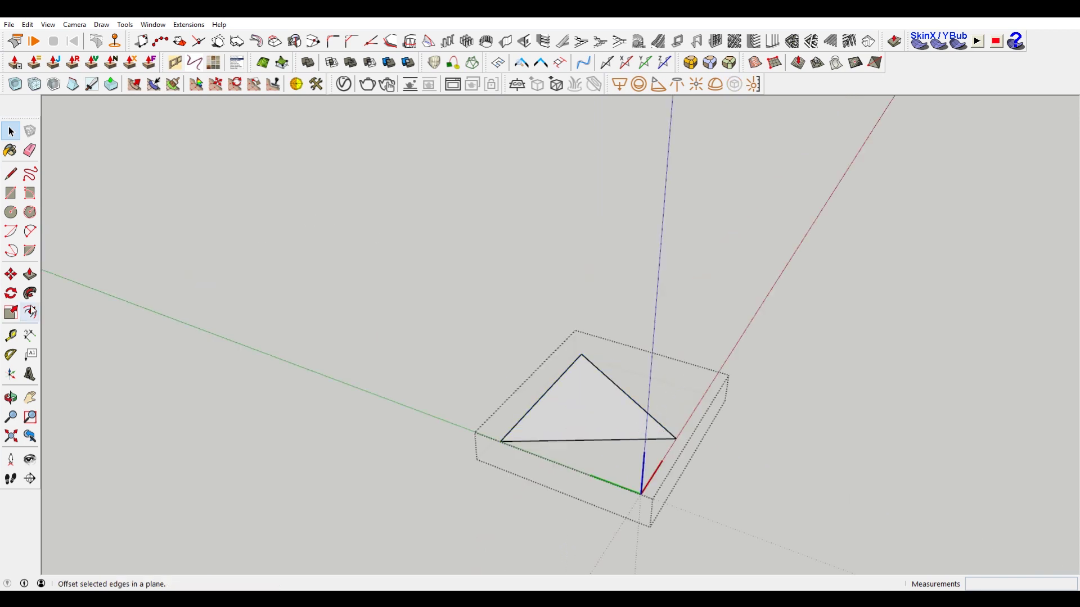
left_click(11, 335)
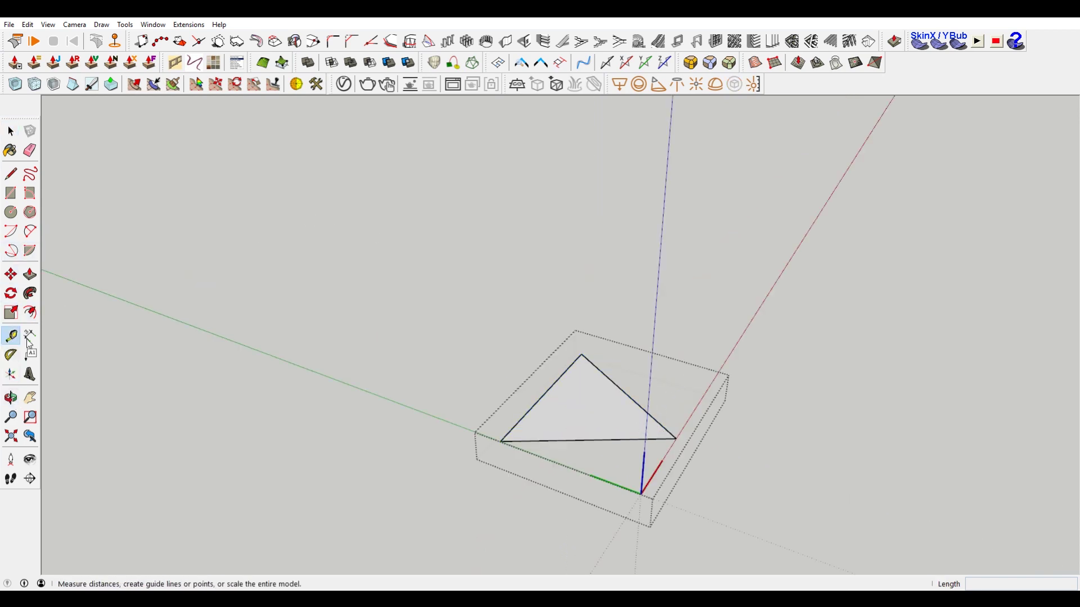
left_click(581, 354)
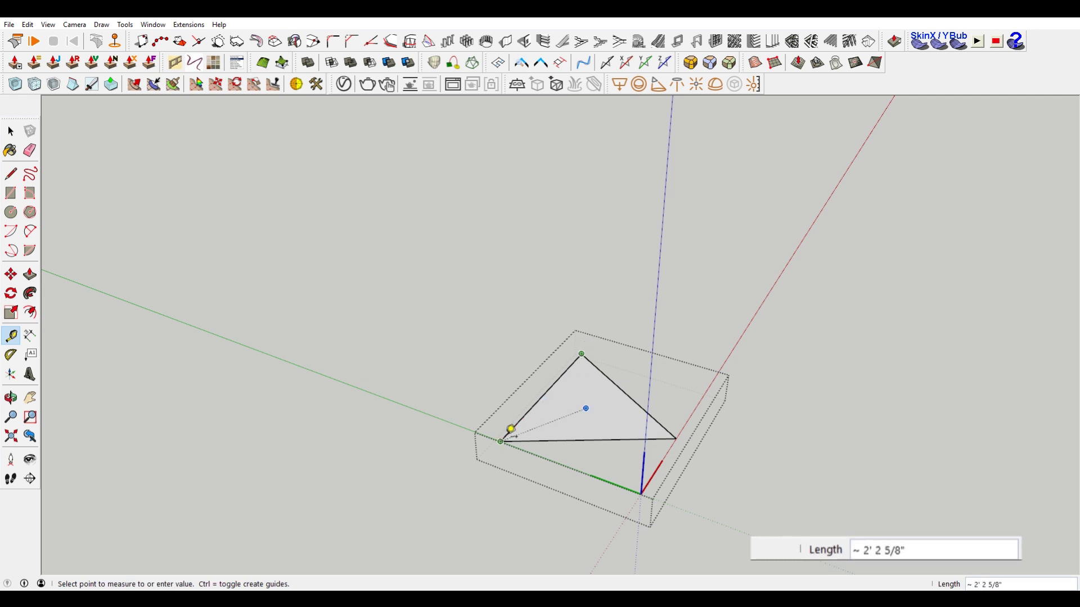
left_click(500, 441)
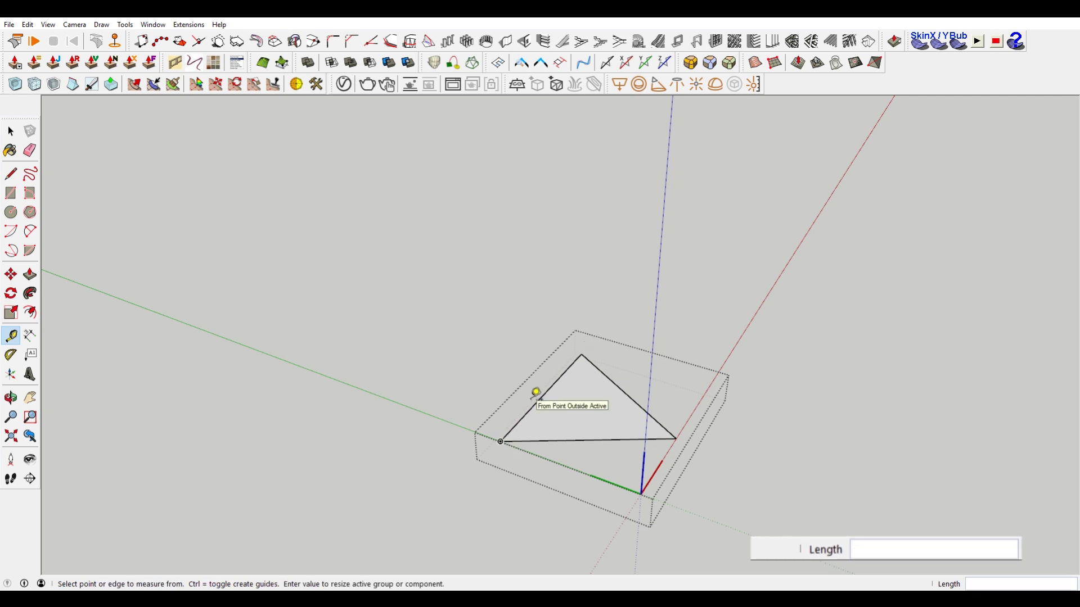
type("5")
key("Return")
key("Return")
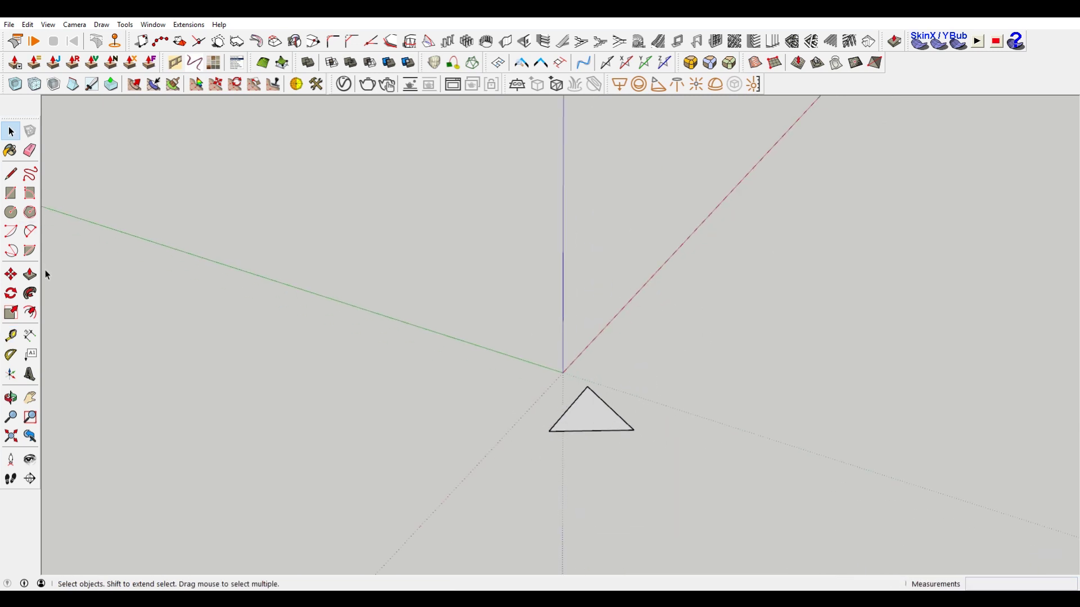
Step: Draw a five-sided polygon centred on the origin with an inscribed radius of about 1' 5 1/8"
left_click(30, 212)
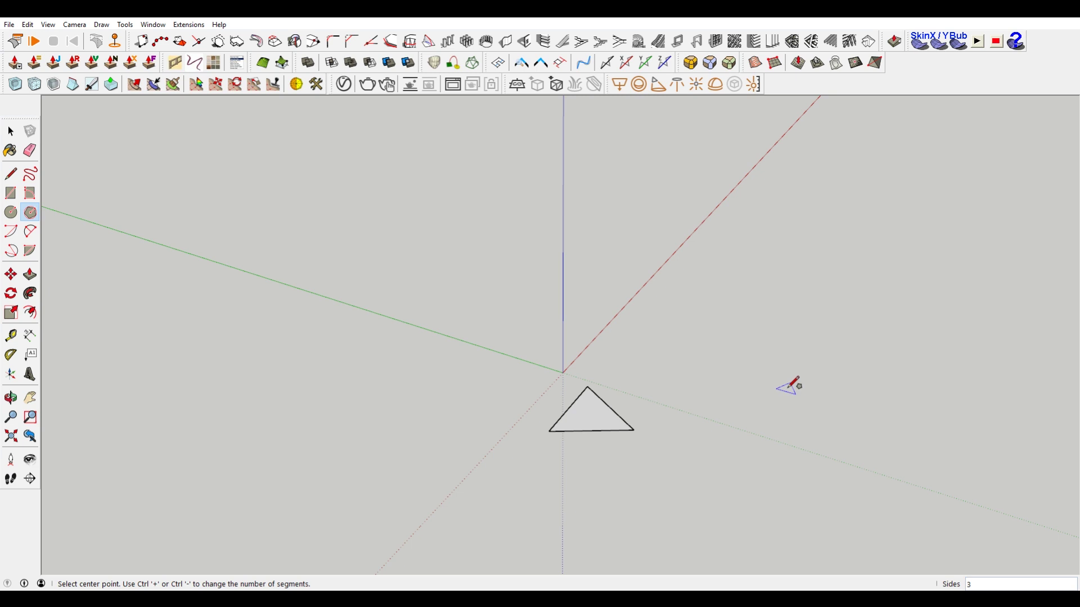
key("Return")
left_click(562, 373)
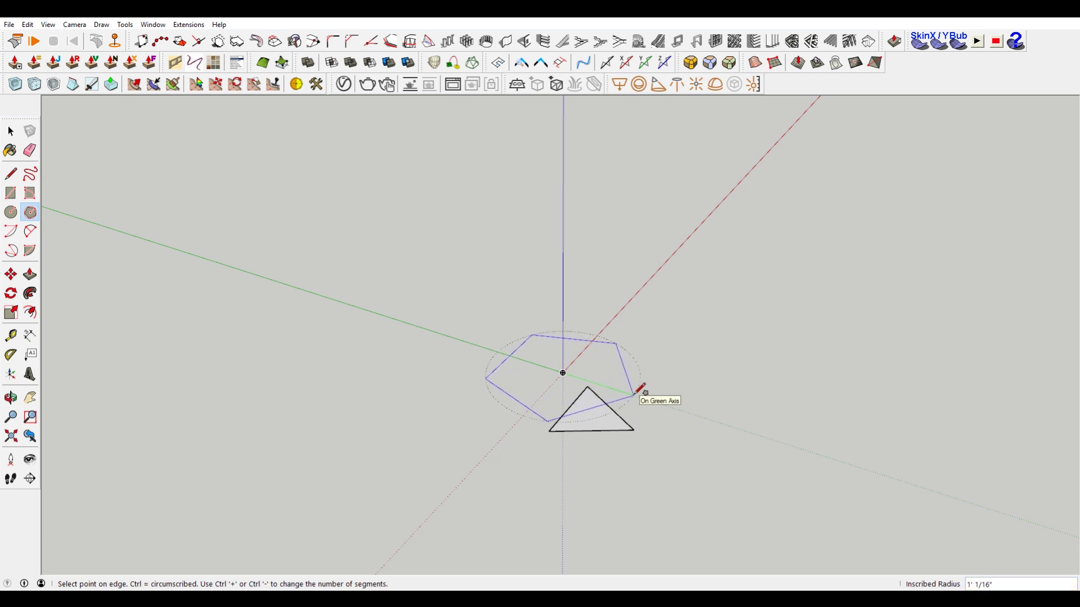
left_click(665, 405)
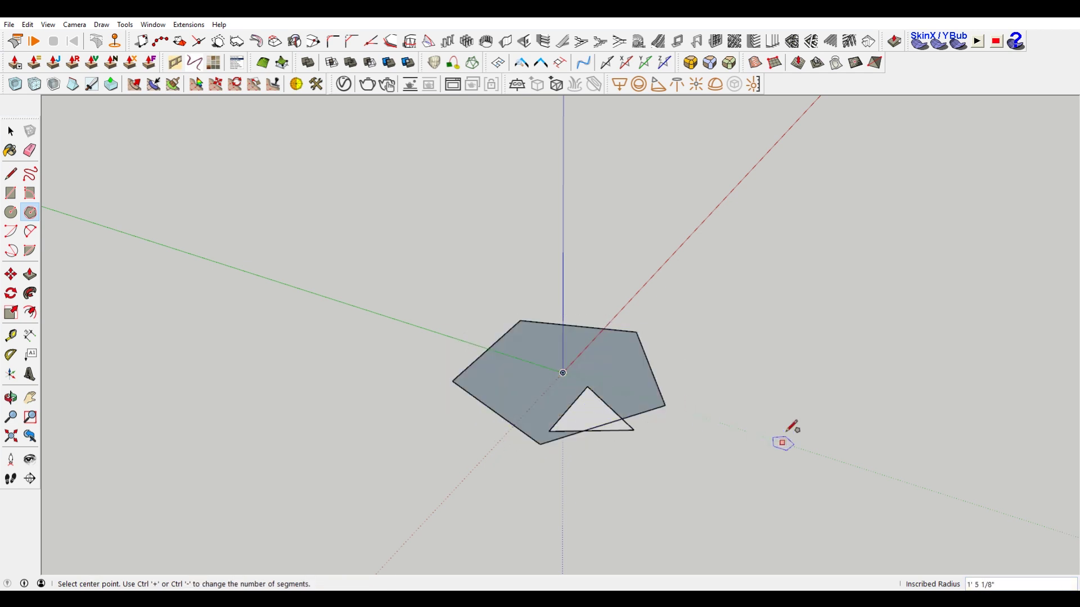
Step: Make a group from the pentagon's face and edges and open it for editing
key("space")
double_click(616, 354)
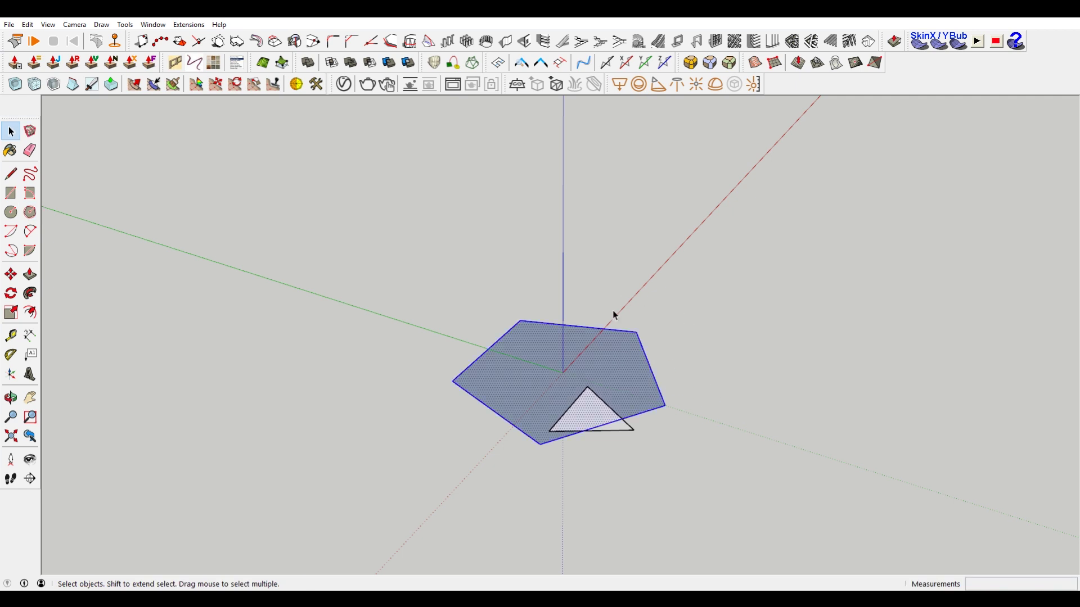
right_click(623, 359)
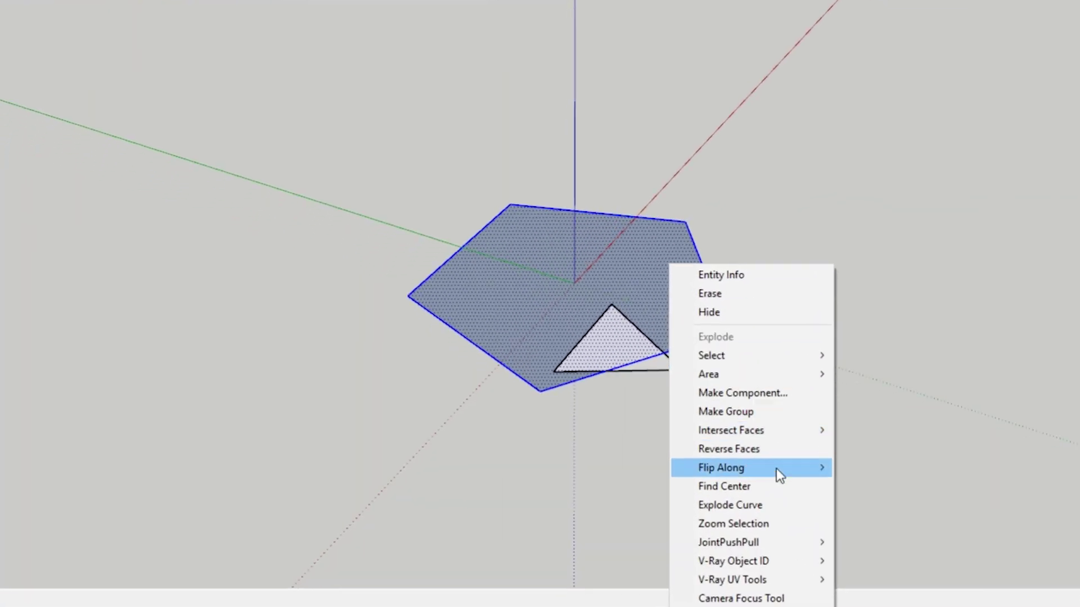
left_click(743, 411)
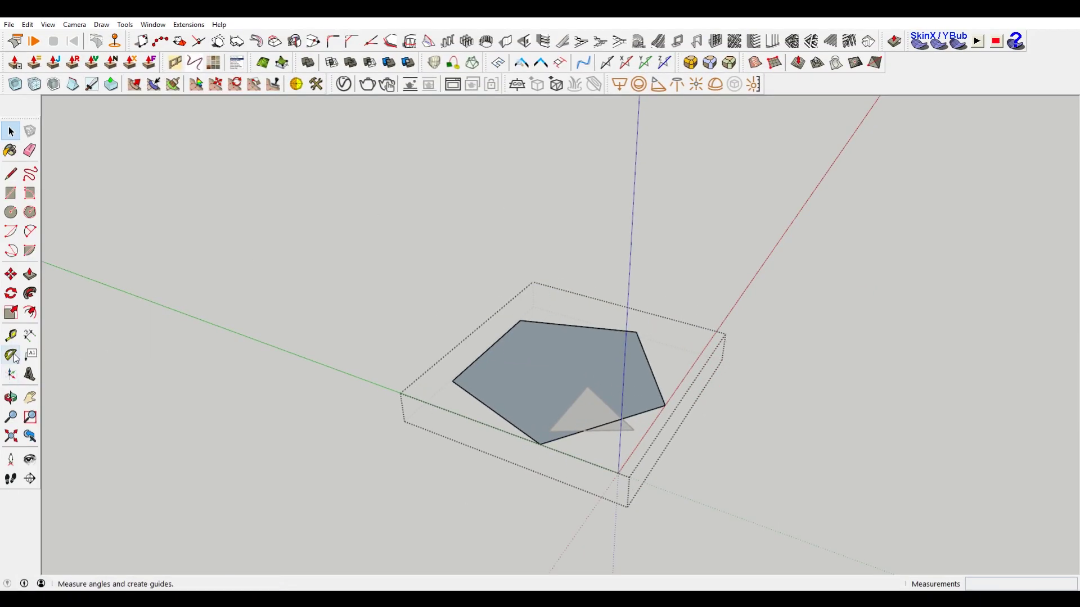
Step: Measure one pentagon edge with the Tape Measure, resize the group to a 12" edge length, and leave the group
left_click(11, 336)
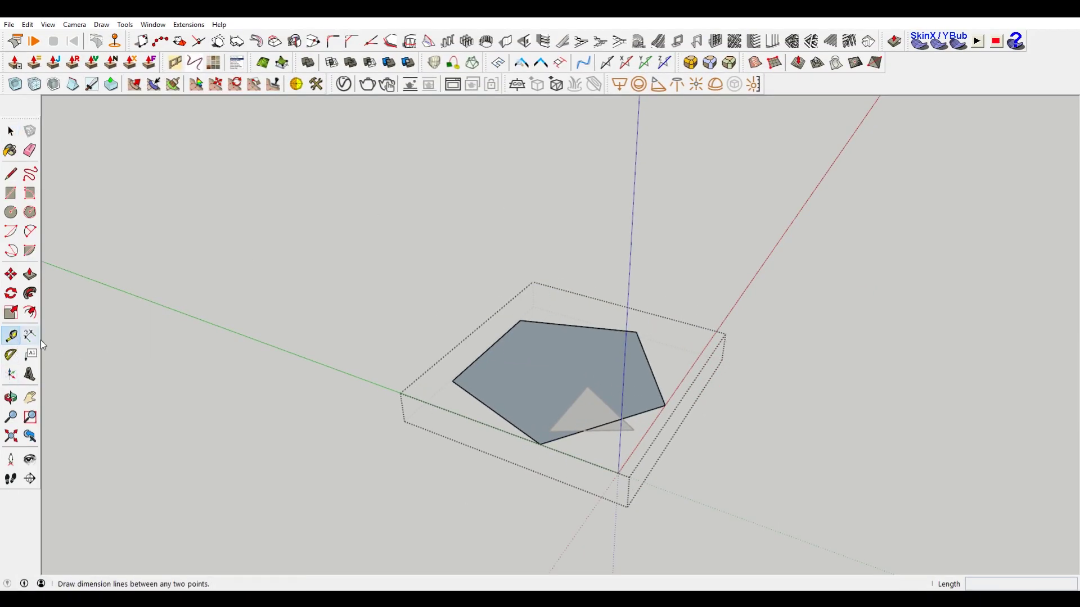
left_click(520, 320)
left_click(462, 373)
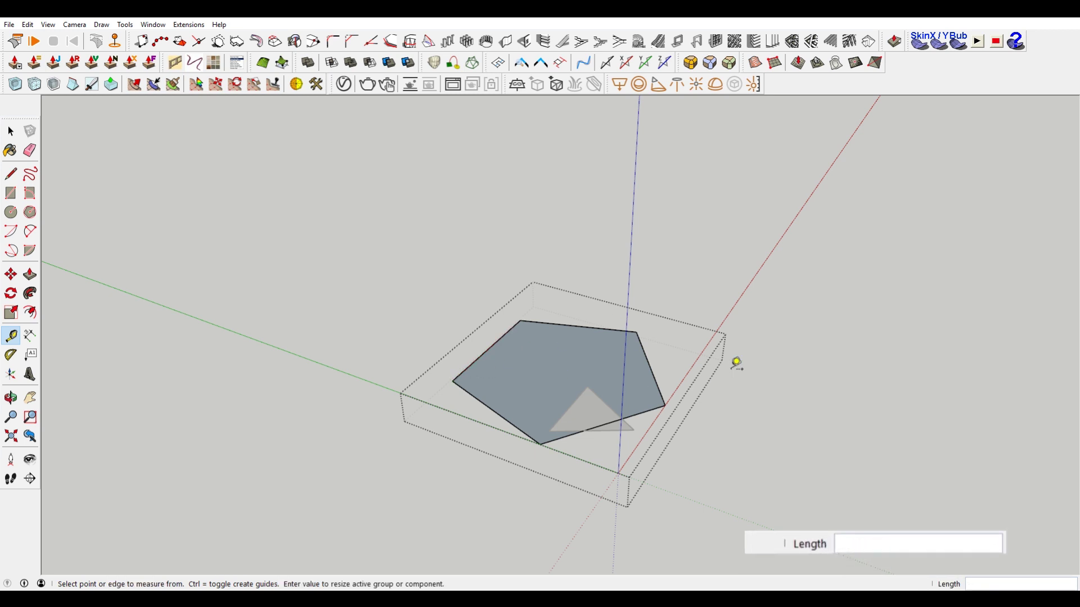
mouse_move(602, 337)
type("12")
key("Return")
key("Return")
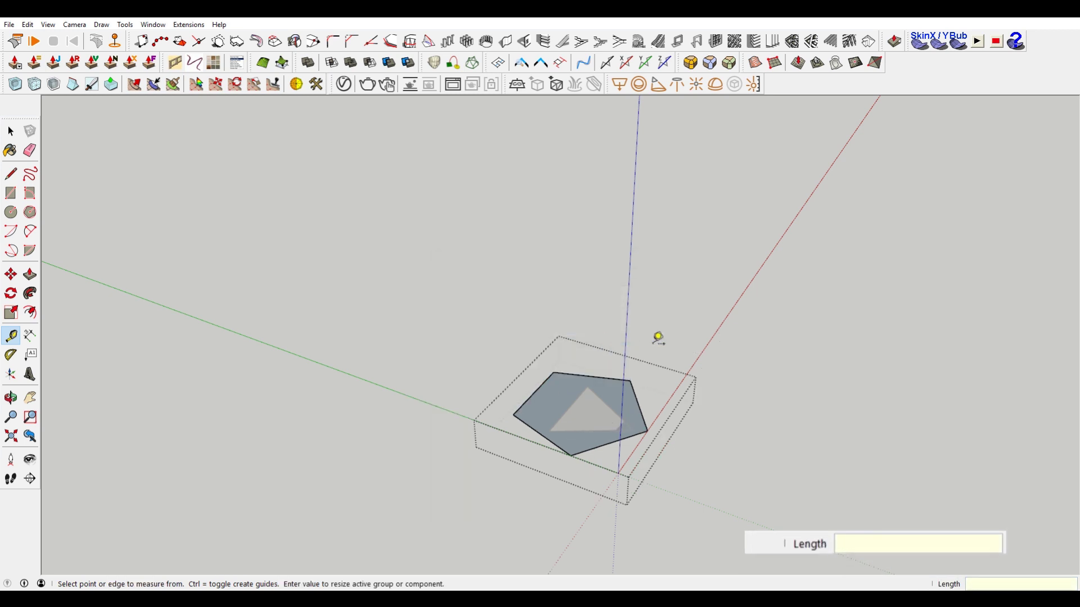
key("space")
left_click(700, 286)
Step: Move the pentagon group so that its centre sits on the origin
scroll(598, 420, "up", 2)
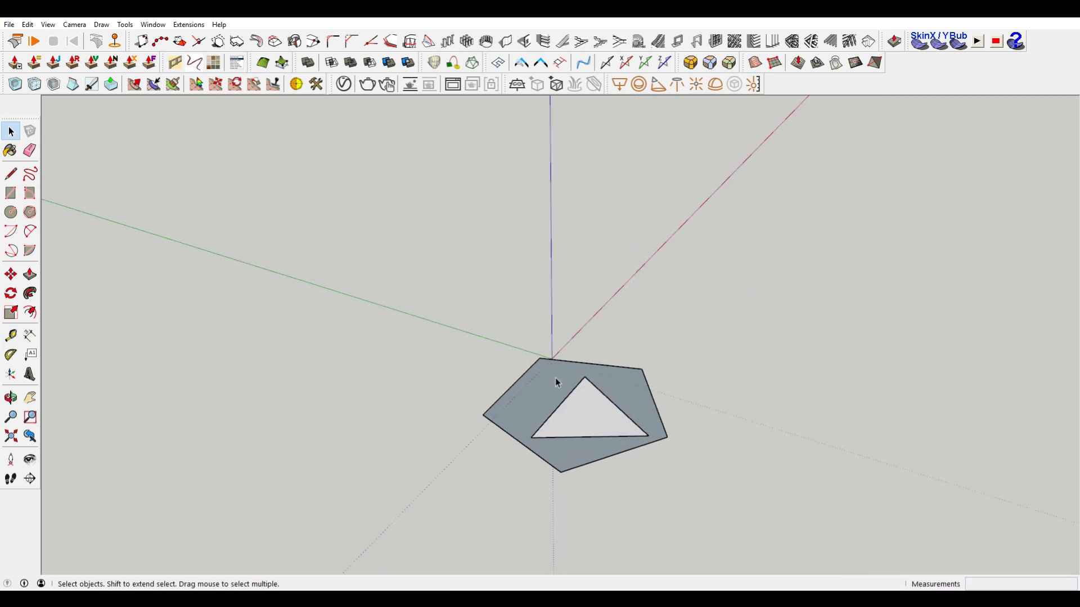
left_click(556, 394)
scroll(556, 393, "up", 1)
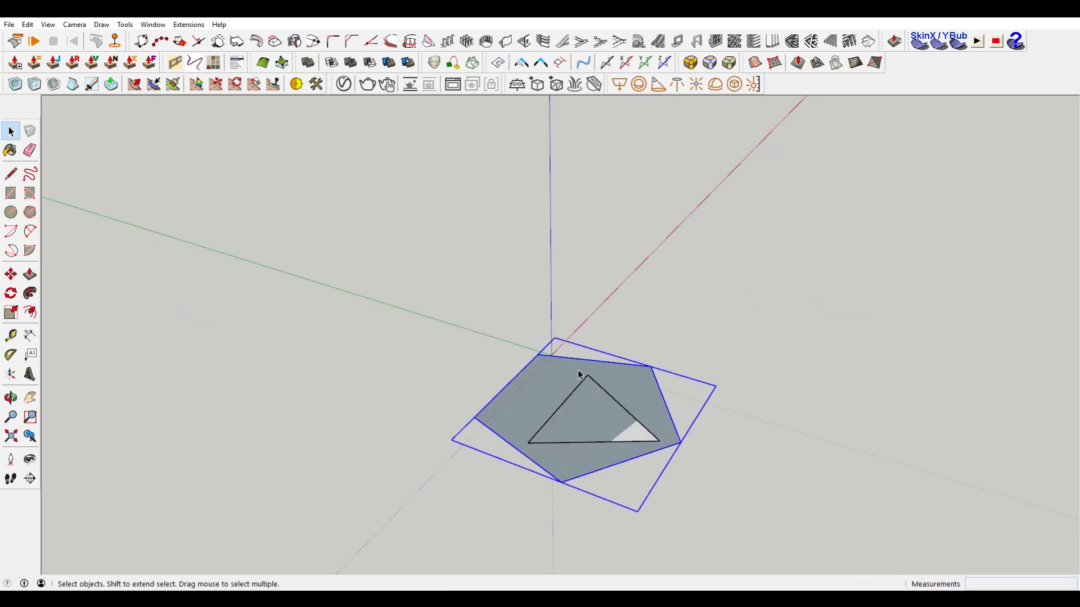
key("m")
left_click(565, 373)
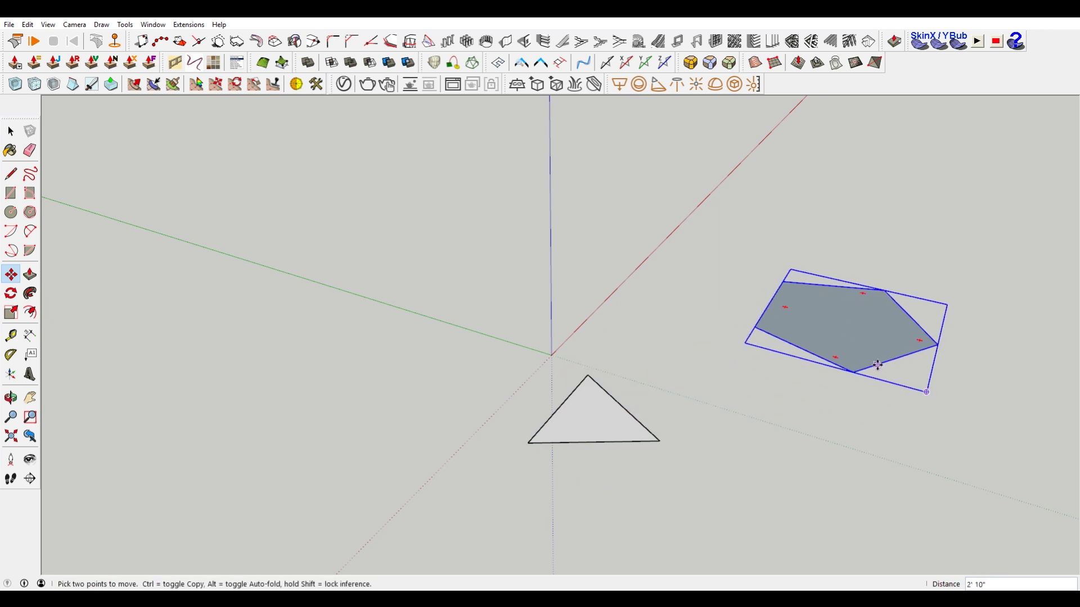
left_click(840, 320)
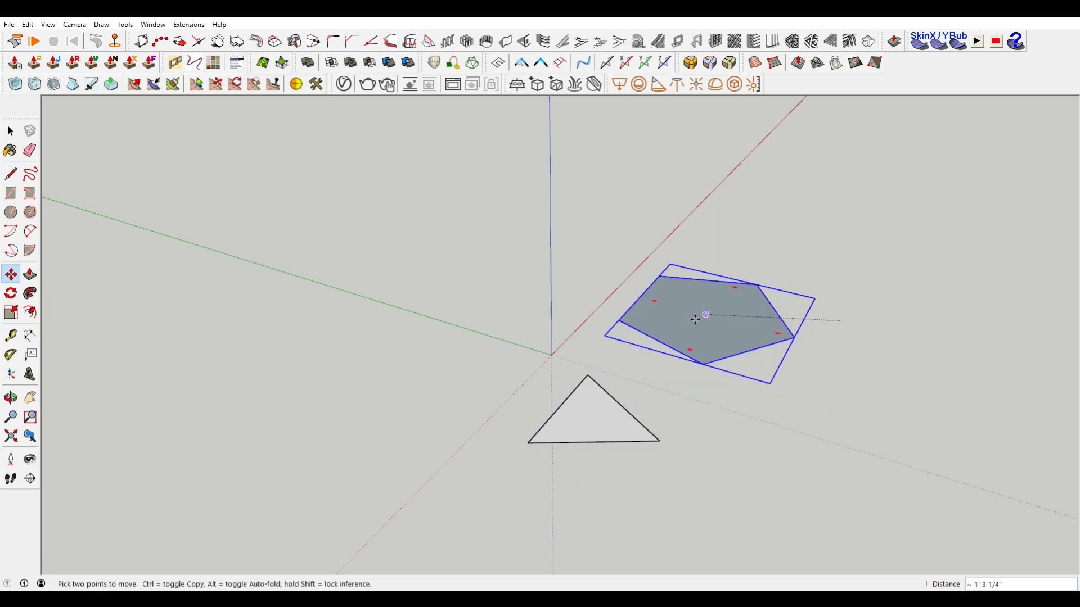
left_click(557, 353)
Step: Move the triangle component by its corner onto a pentagon corner so that one edge coincides with a pentagon edge
key("space")
left_click(635, 437)
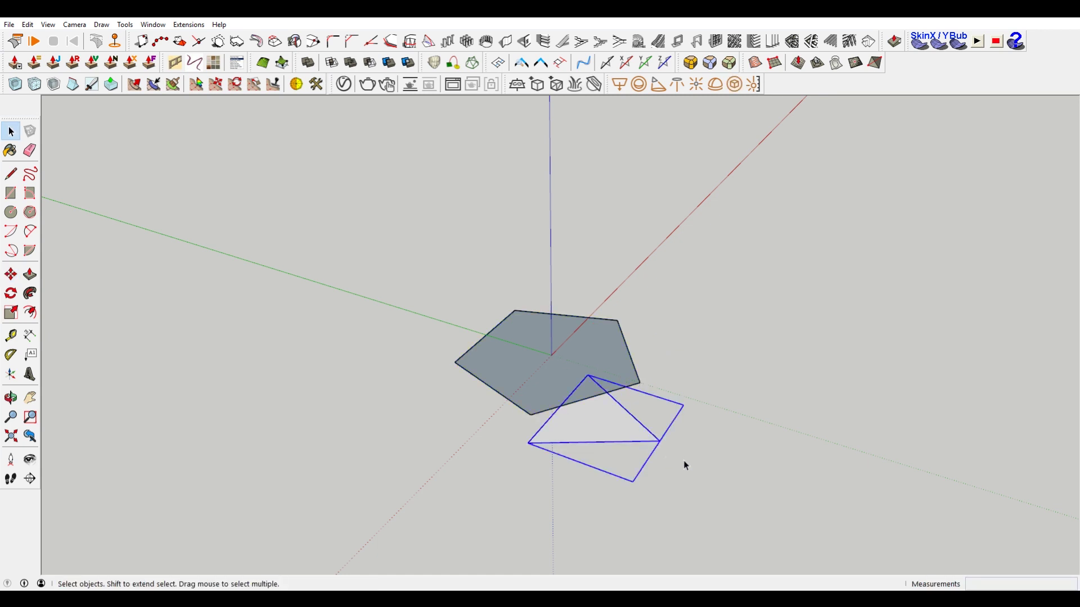
key("m")
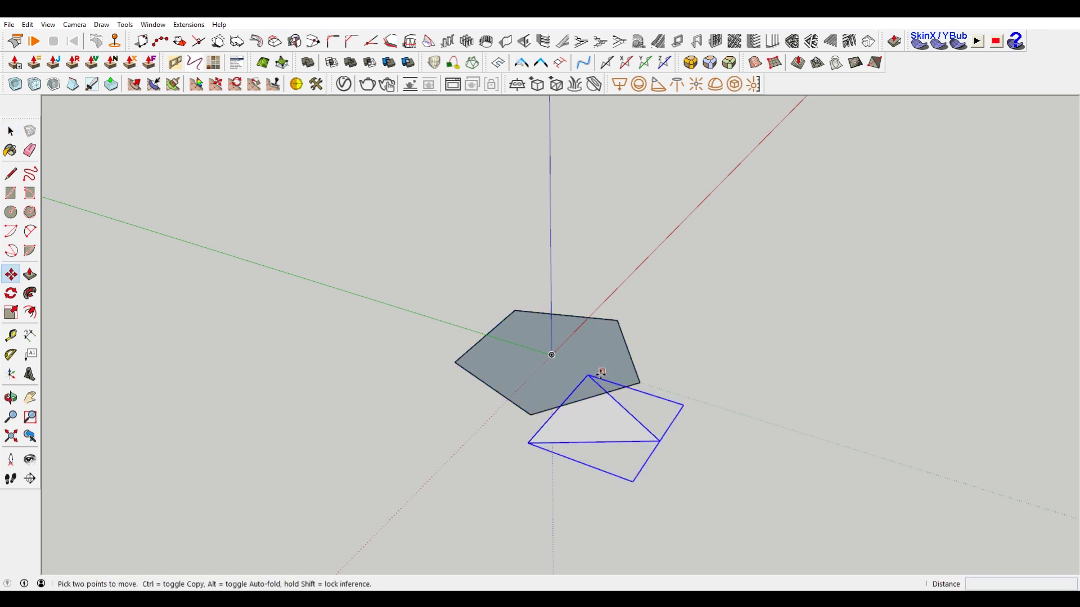
left_click(588, 377)
left_click(515, 311)
scroll(446, 369, "up", 3)
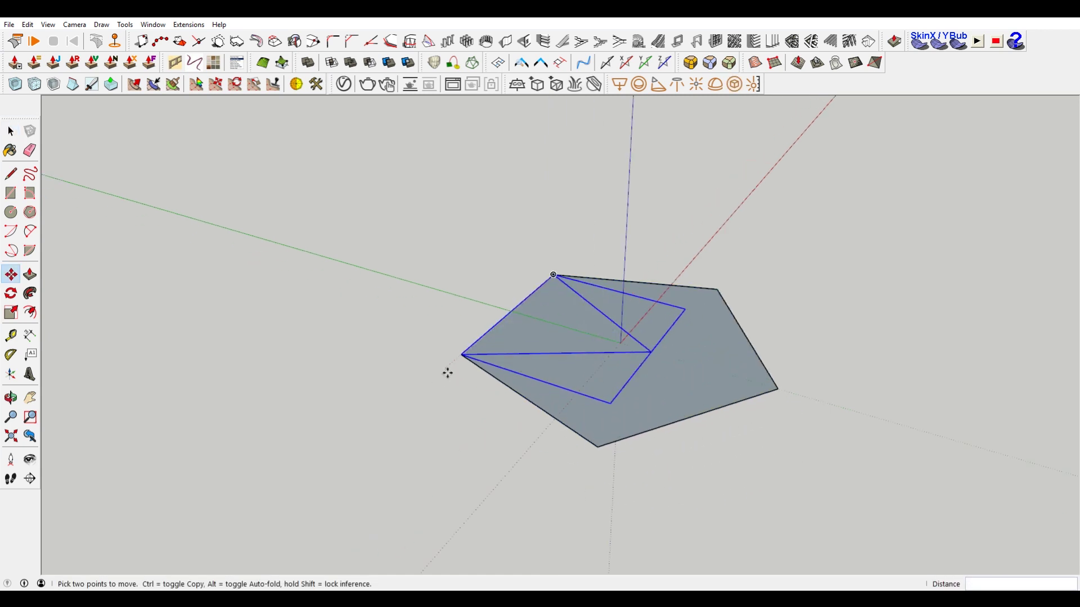
Step: Draw a vertical line from the pentagon's centre at the origin upward along the blue axis
middle_click_drag(446, 369, 625, 344)
scroll(624, 345, "up", 2)
key("l")
left_click(610, 332)
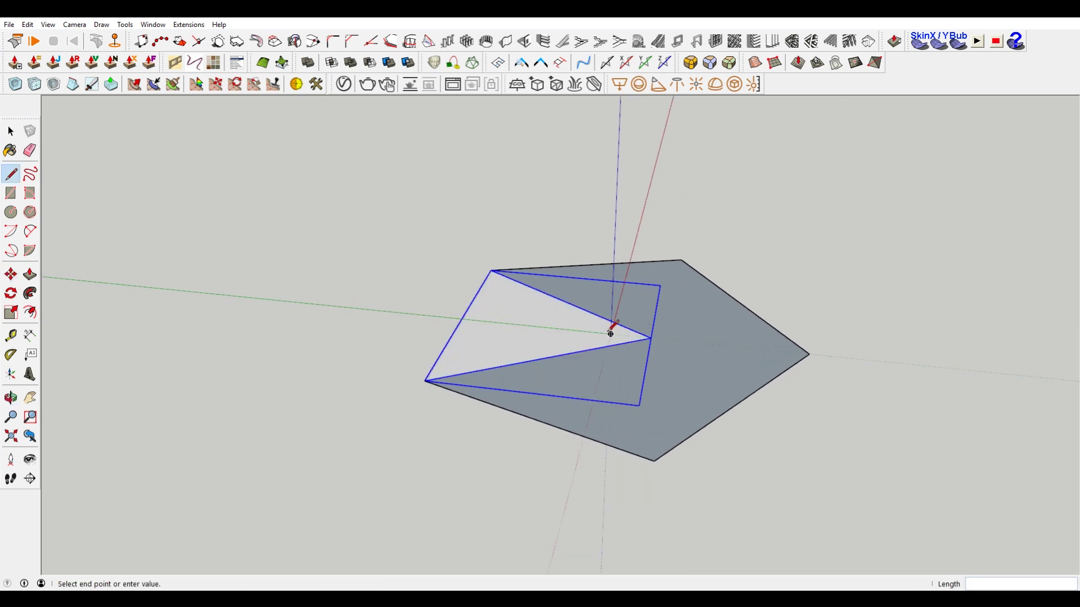
left_click(618, 152)
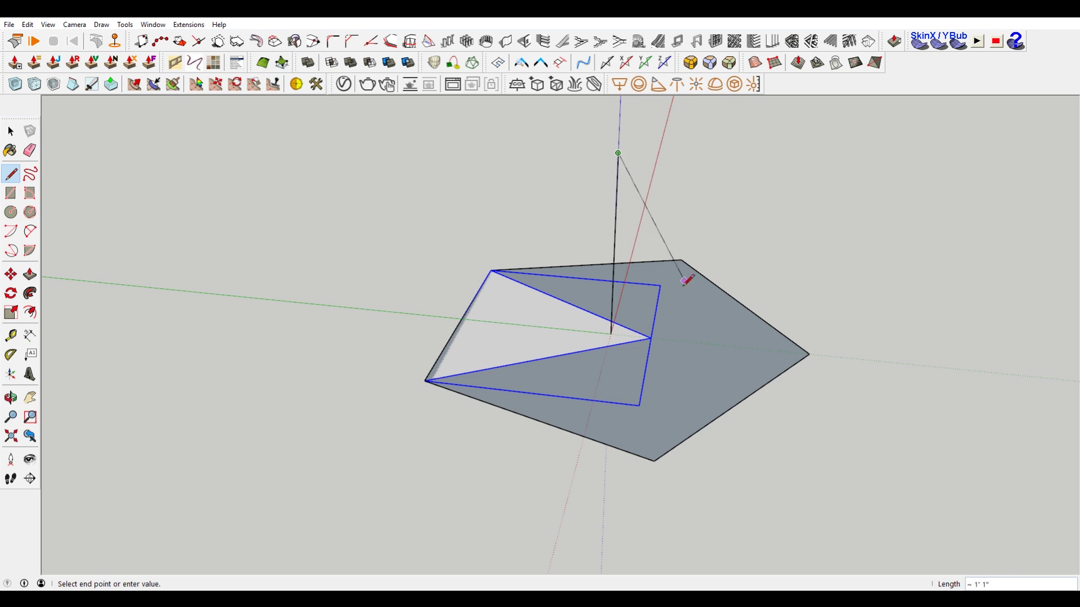
Step: Draw an arc perpendicular to the red axis, centred on the triangle's shared-edge midpoint, from its free tip up past the vertical line
key("space")
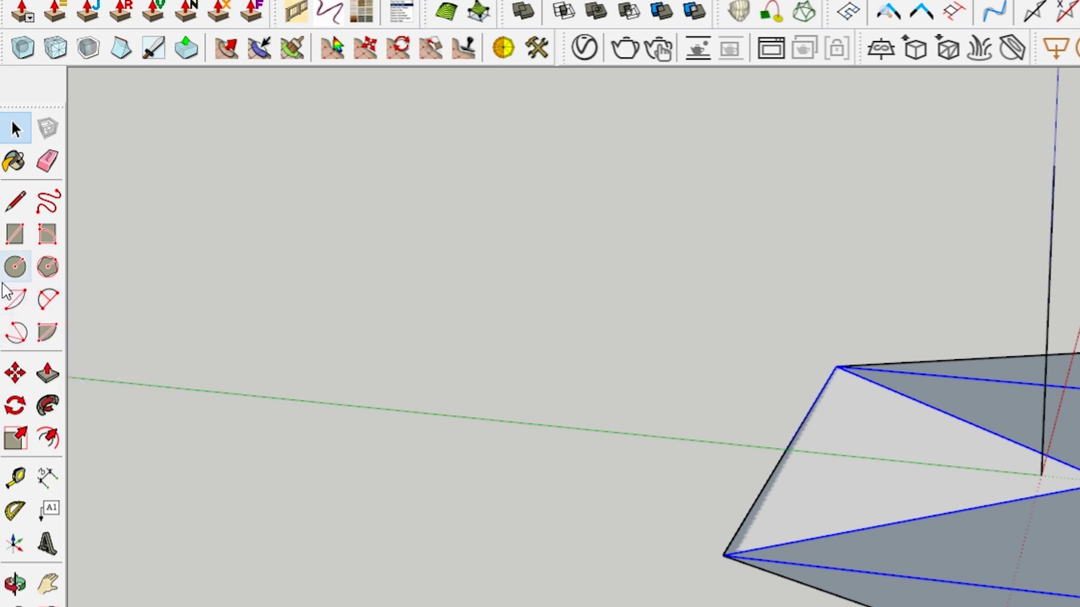
left_click(15, 293)
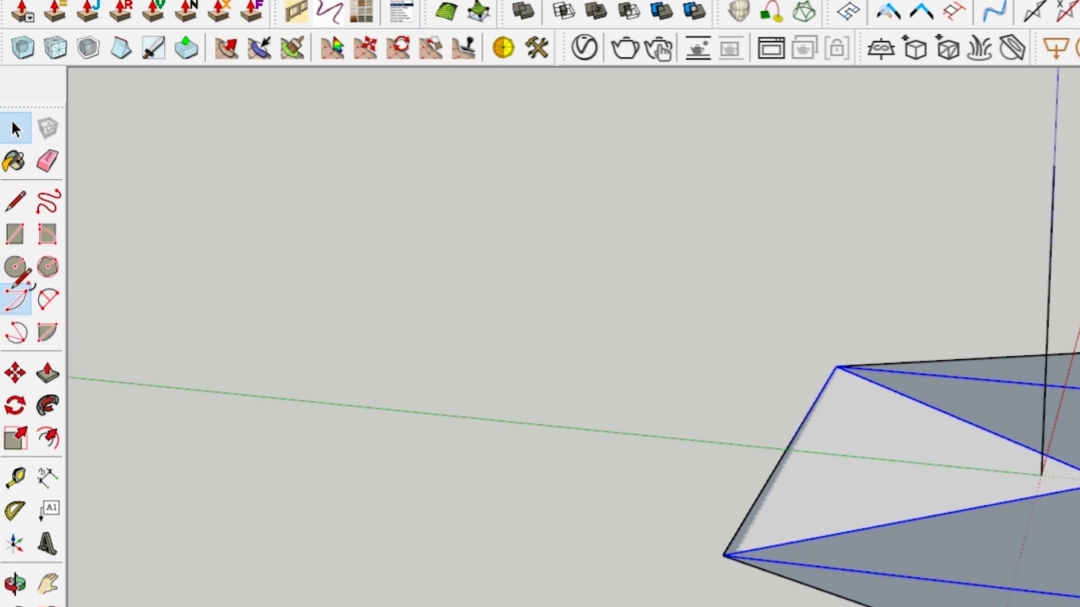
key("Left")
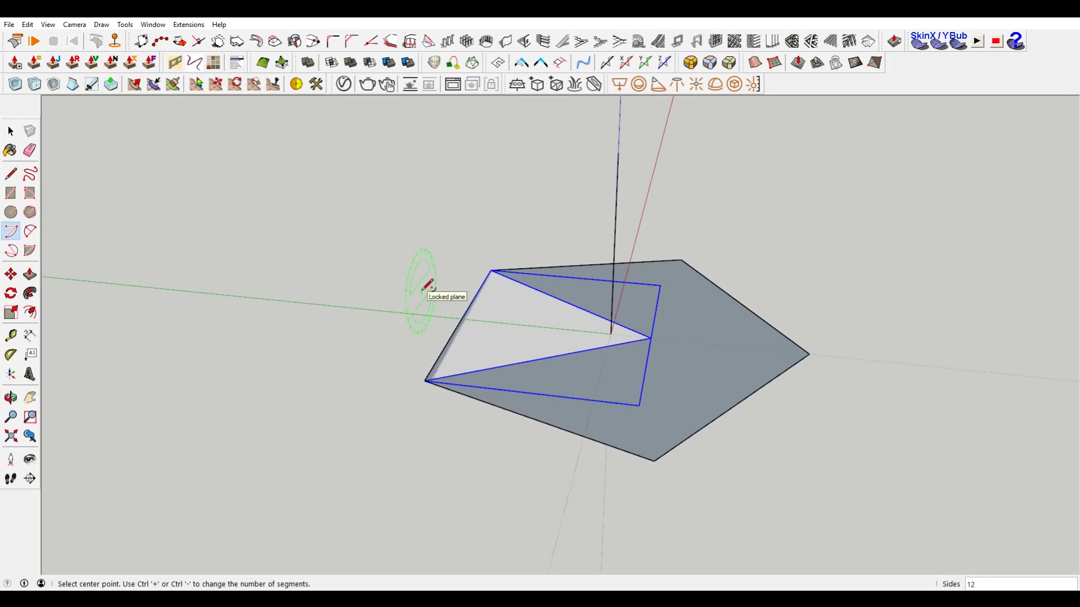
key("Right")
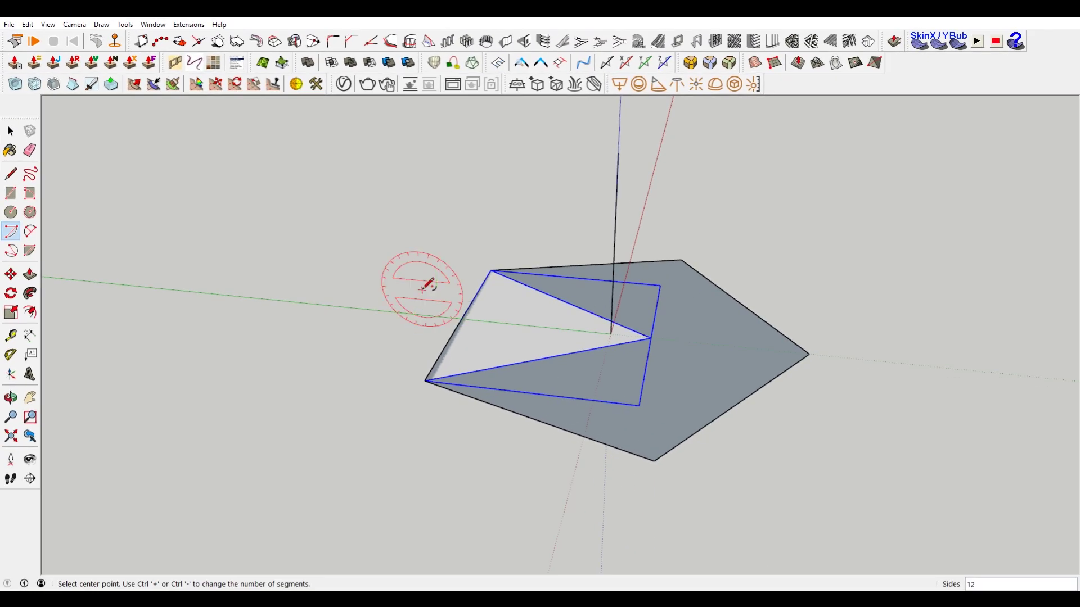
left_click(461, 319)
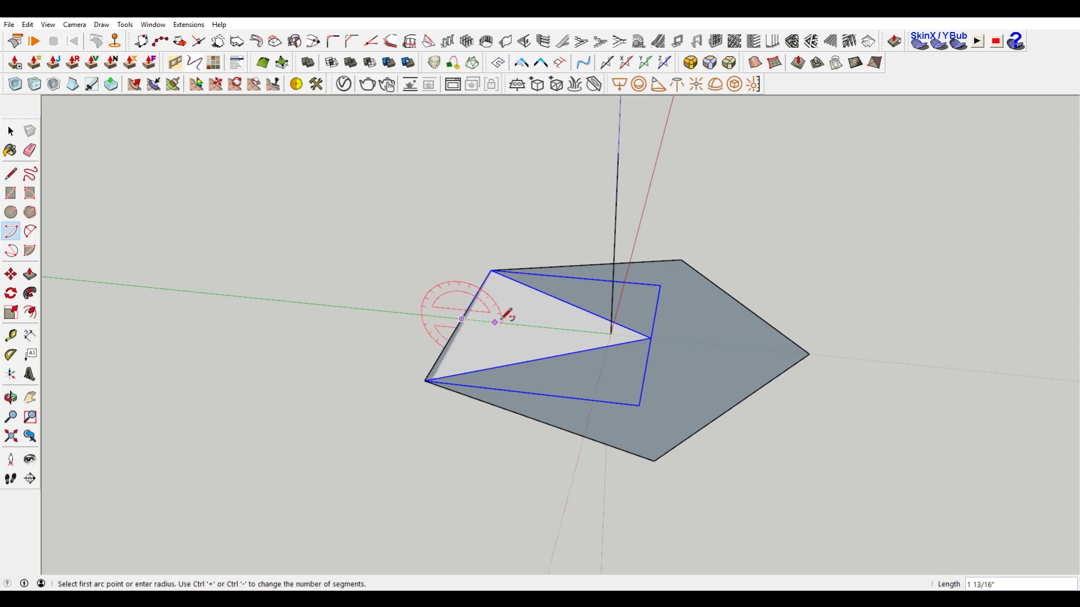
left_click(650, 338)
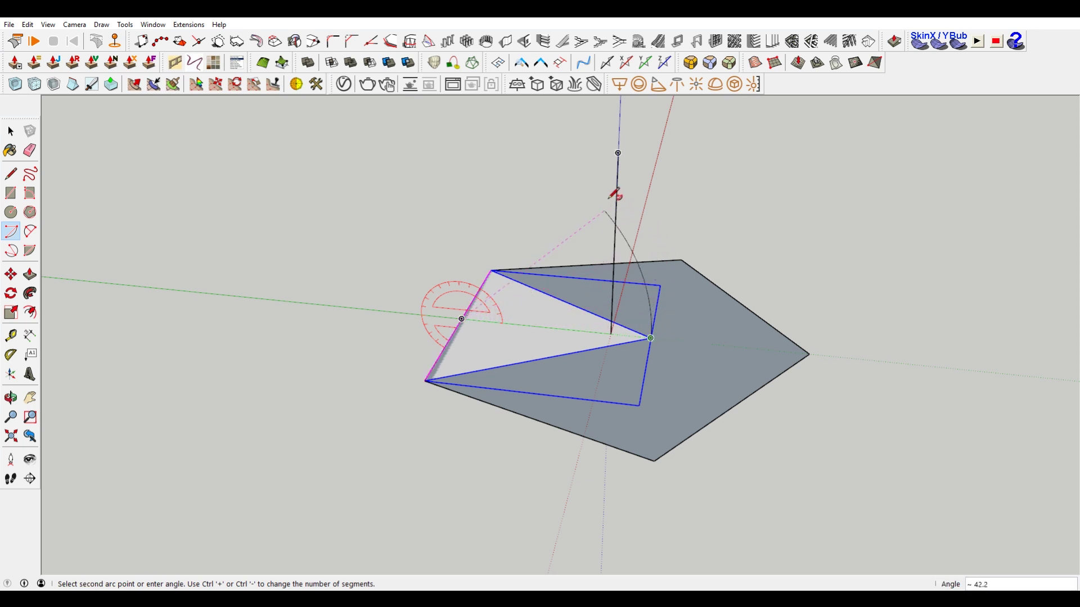
left_click(593, 172)
key("space")
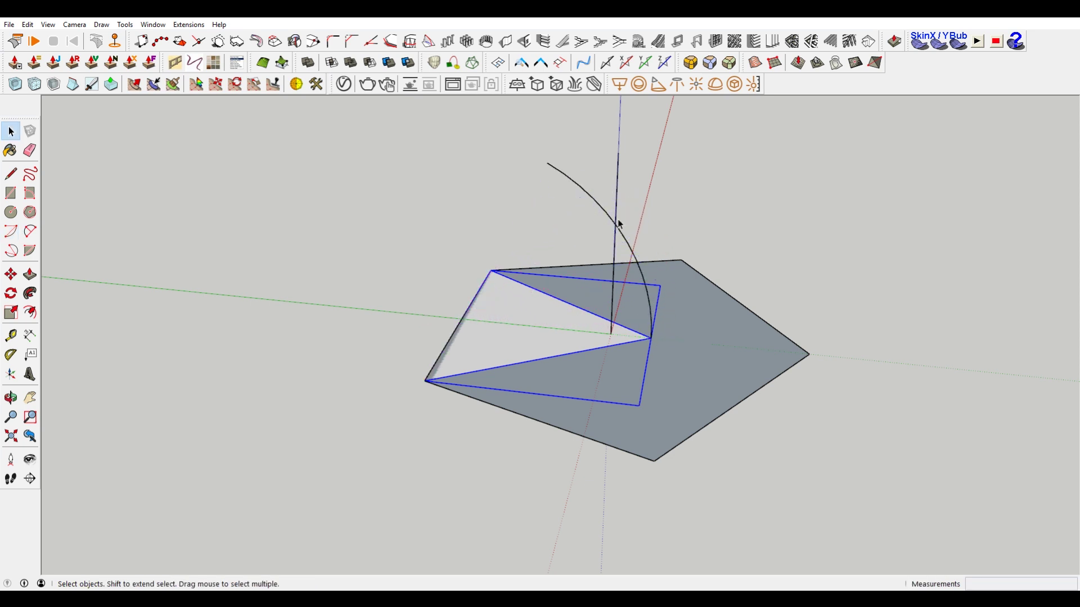
key("l")
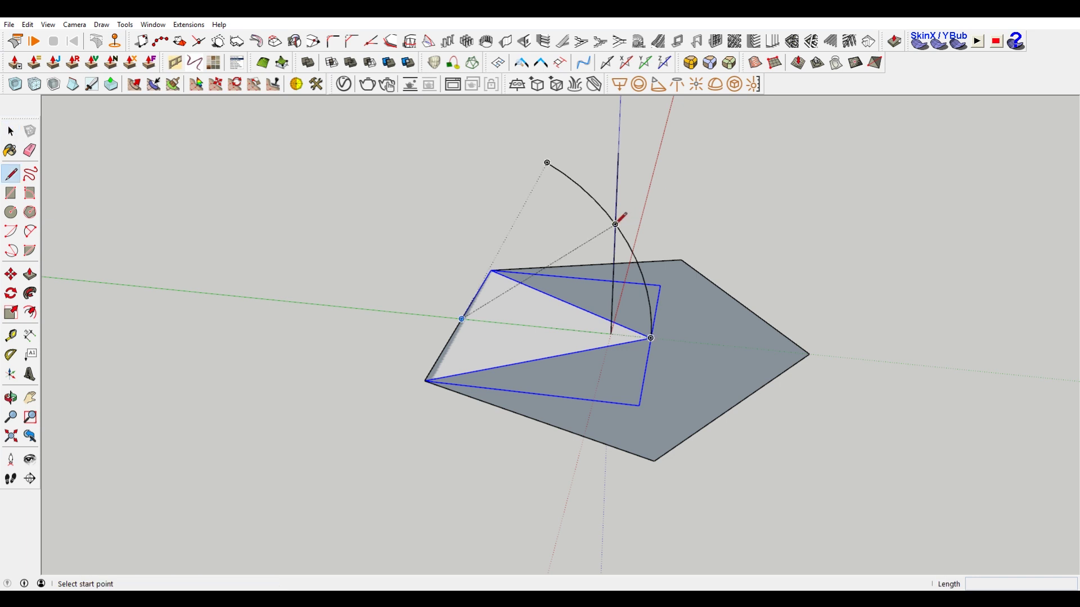
key("space")
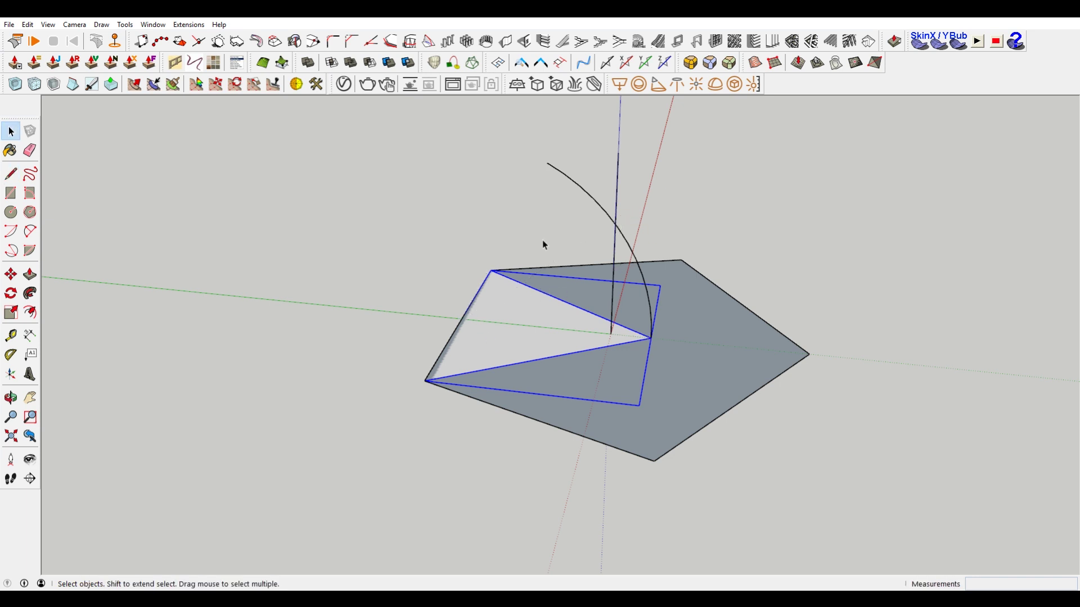
Step: Try to rotate the triangle about its shared-edge midpoint, perpendicular to the red axis, until its tip meets the arc and vertical line
key("q")
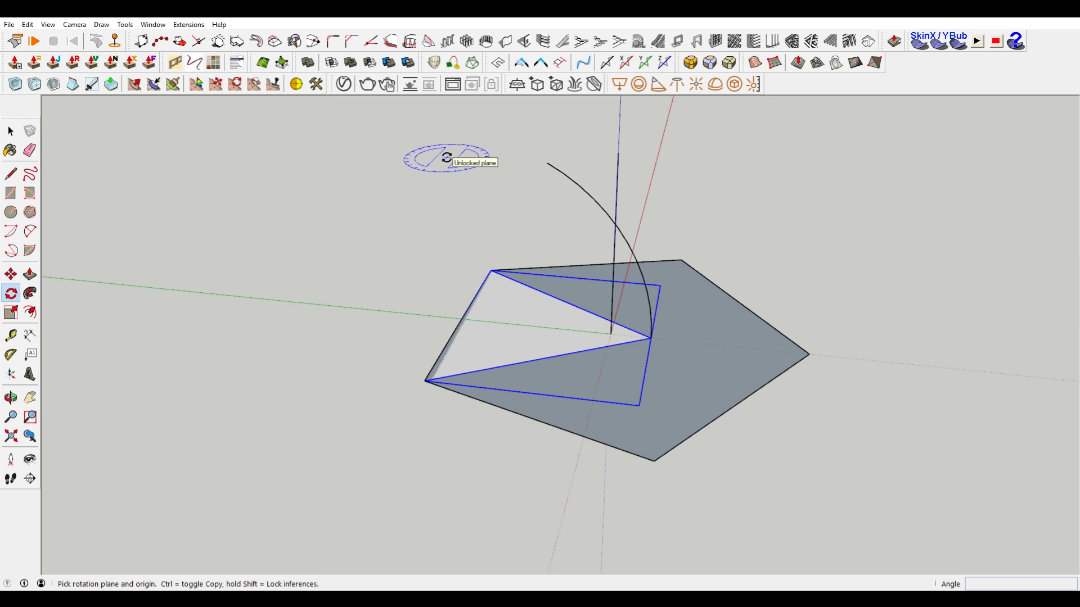
key("Right")
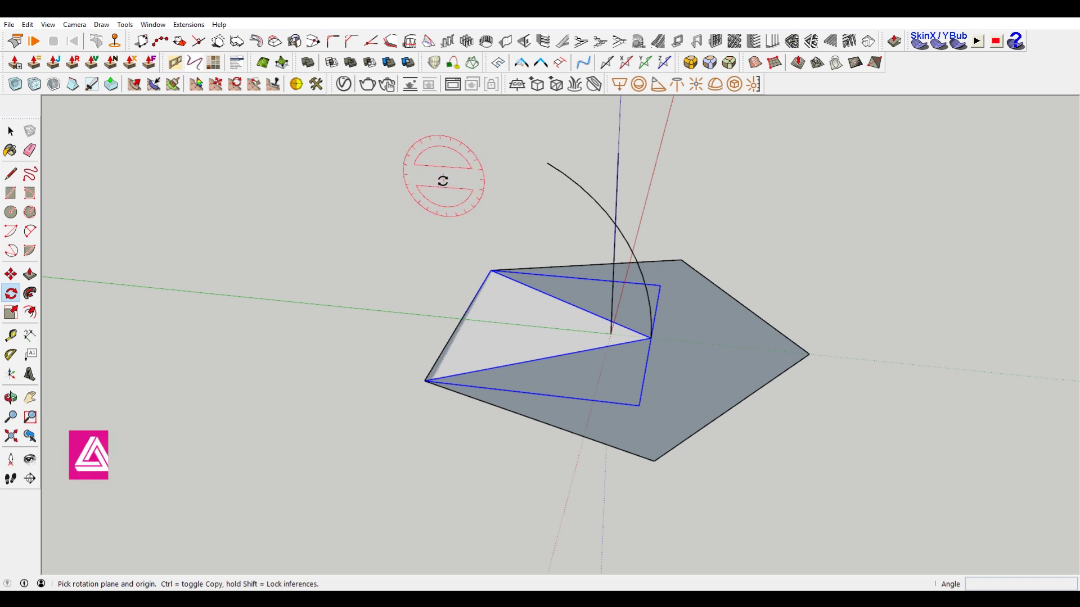
left_click(460, 318)
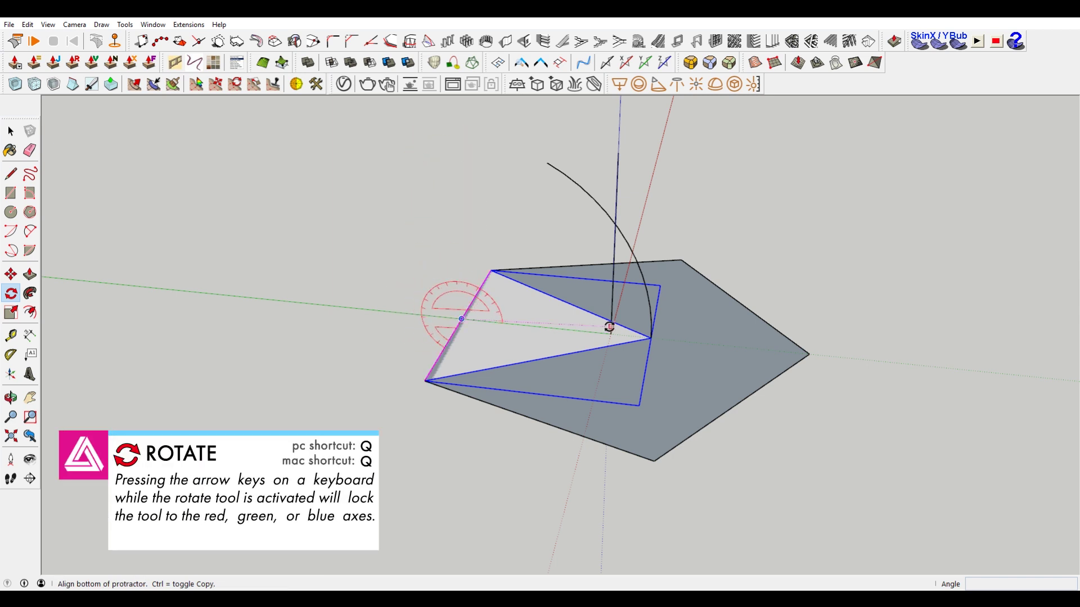
left_click(520, 310)
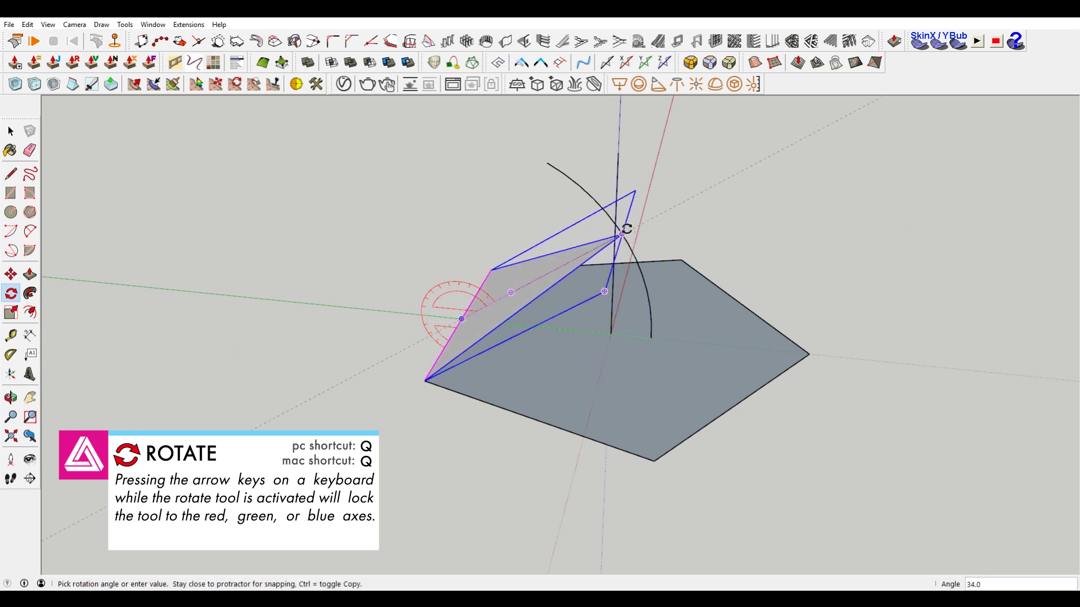
scroll(620, 203, "up", 1)
scroll(613, 225, "up", 5)
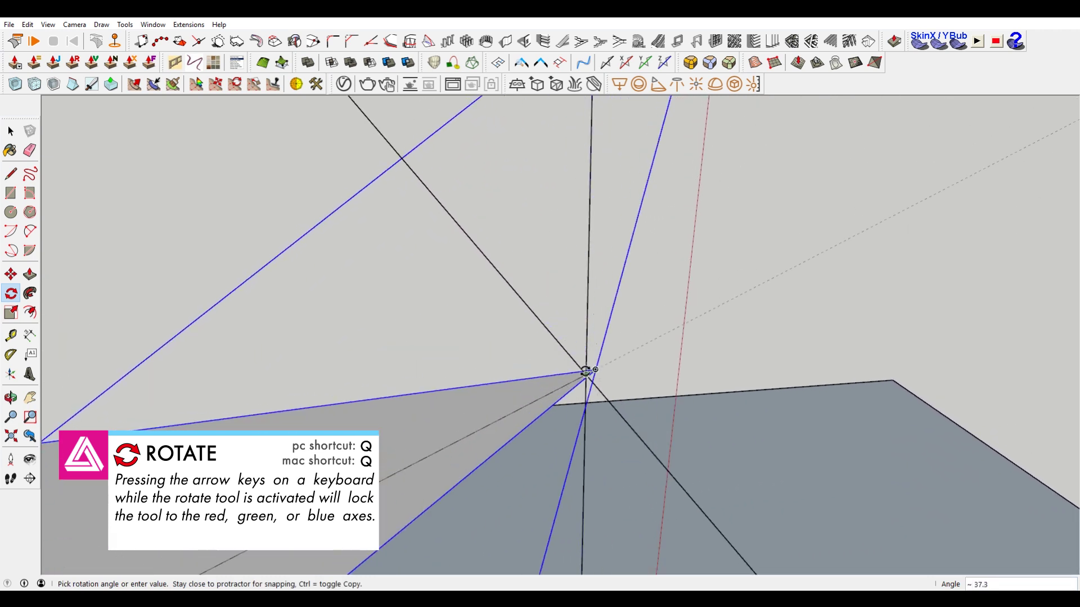
scroll(585, 341, "down", 5)
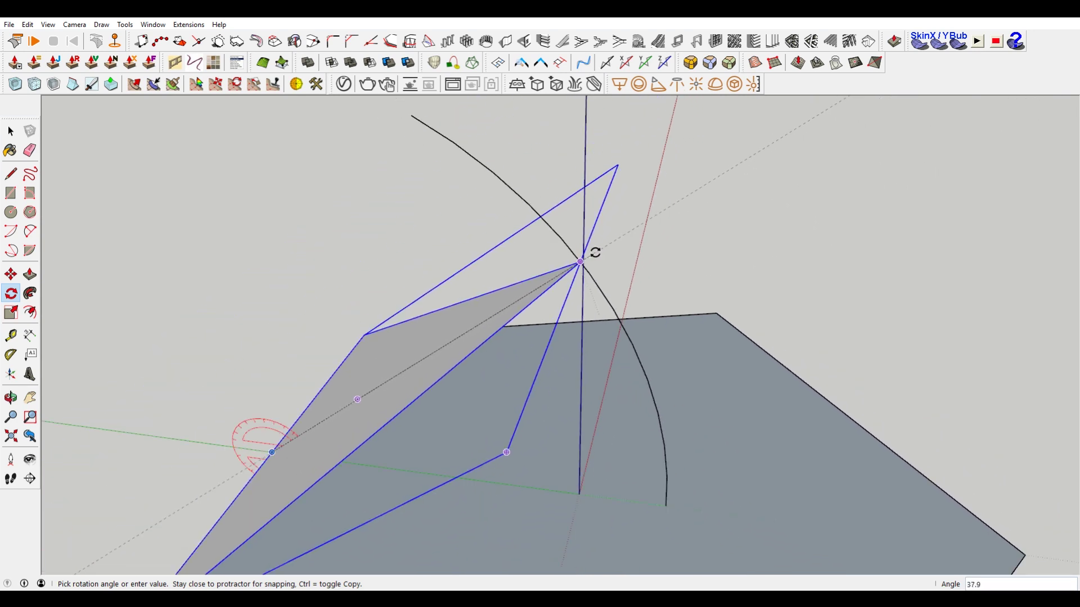
scroll(595, 252, "up", 5)
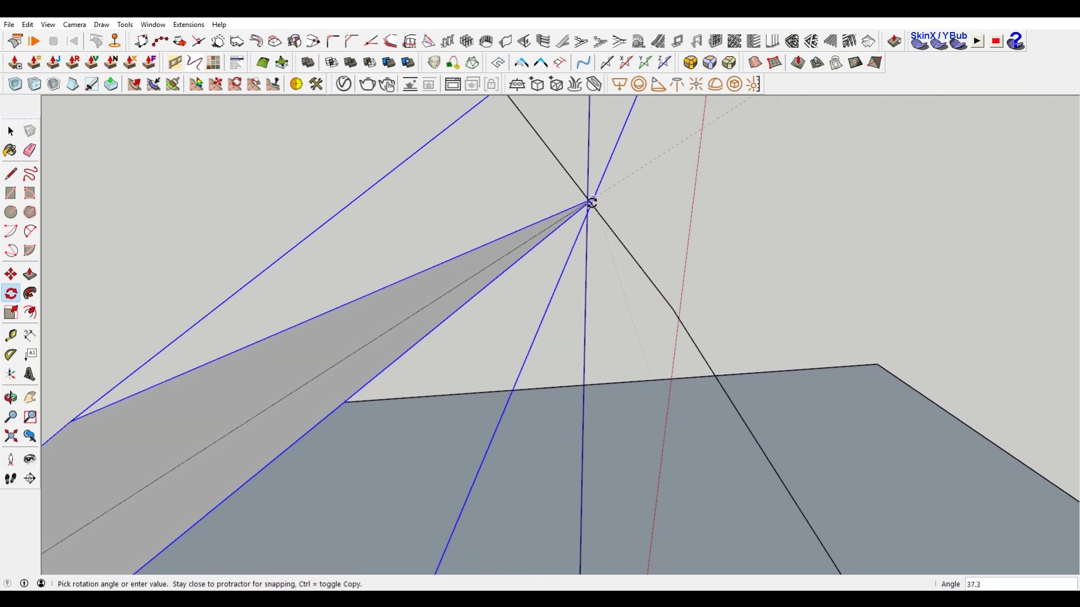
scroll(587, 200, "up", 2)
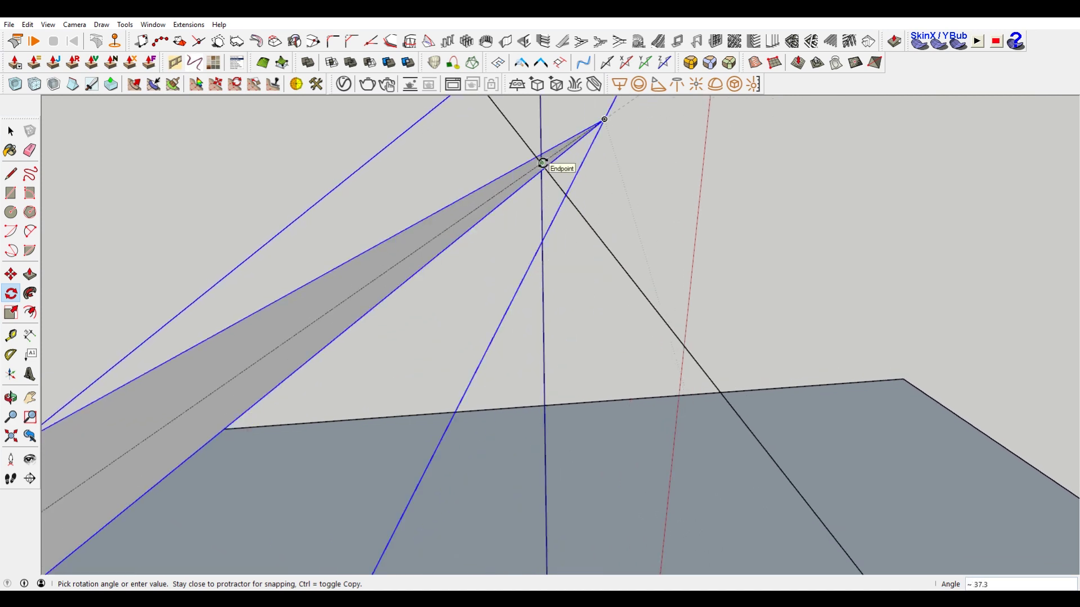
left_click(542, 163)
middle_click_drag(574, 140, 541, 205)
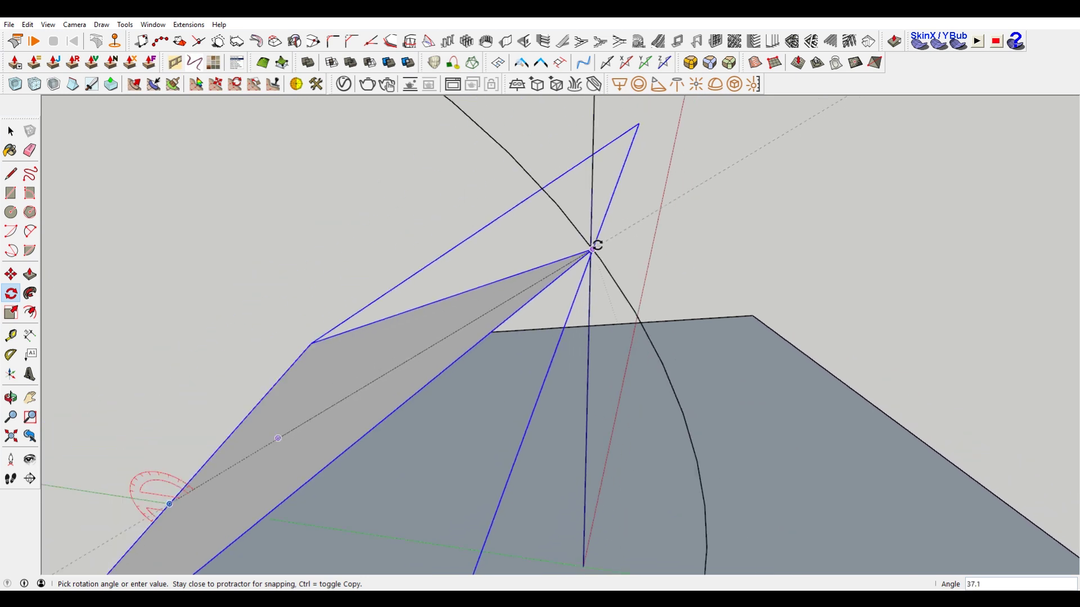
key("space")
Step: Delete the arc and redraw it about the shared-edge midpoint, from the triangle's tip through about 49° past the vertical line
key("Delete")
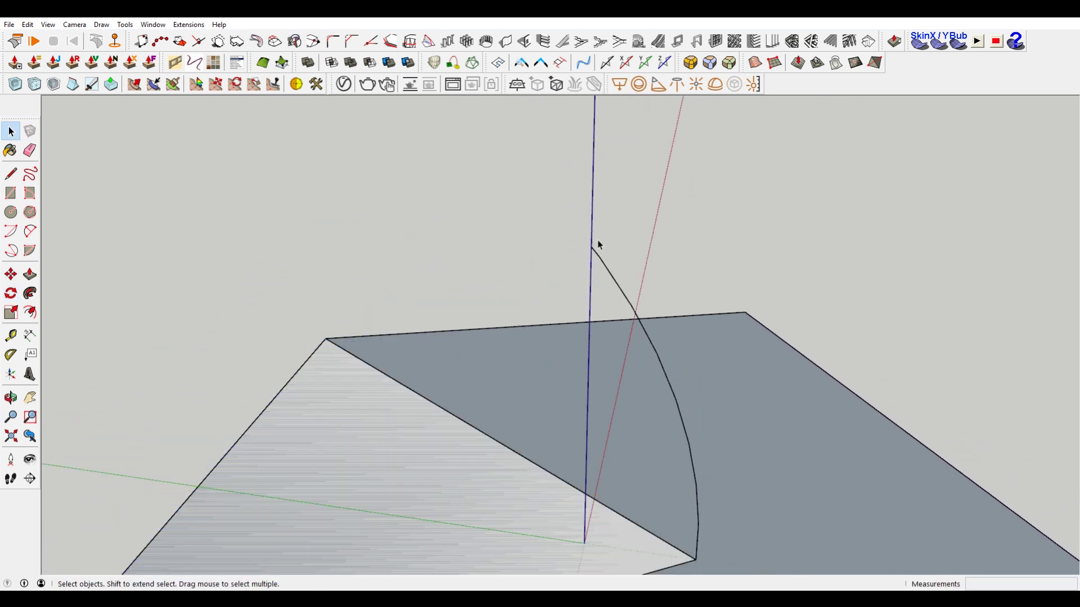
key("Delete")
middle_click_drag(598, 236, 629, 263)
key("a")
middle_click_drag(471, 400, 535, 320)
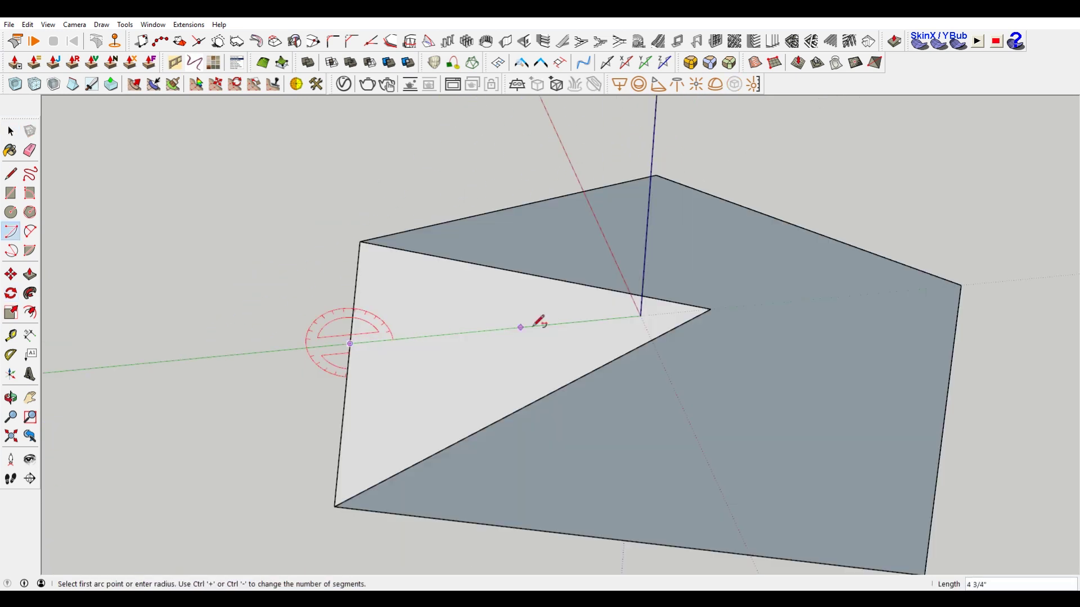
scroll(681, 308, "up", 6)
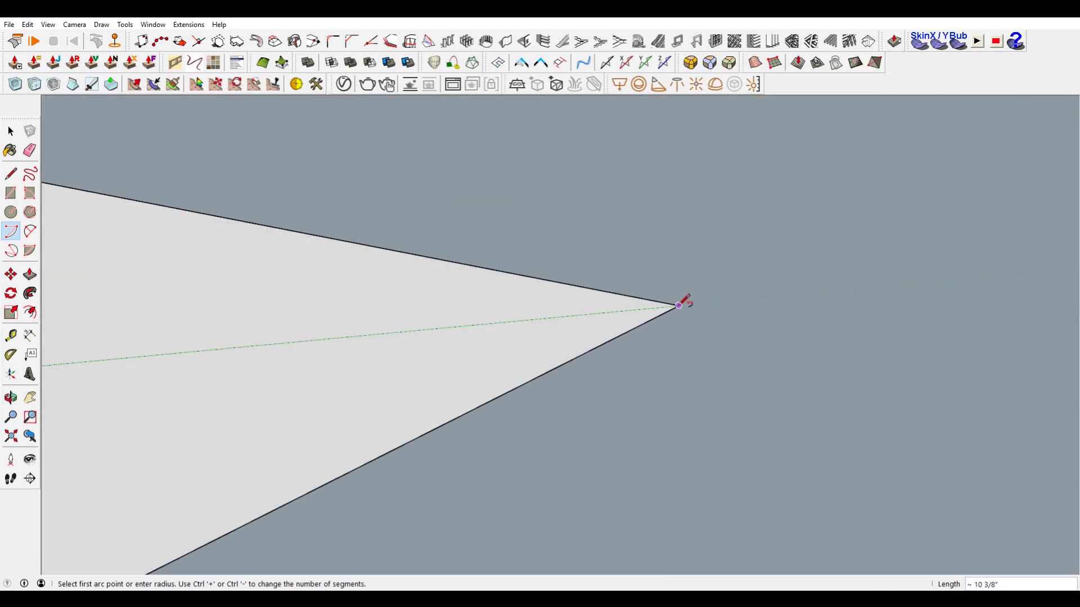
left_click(679, 305)
scroll(686, 327, "down", 5)
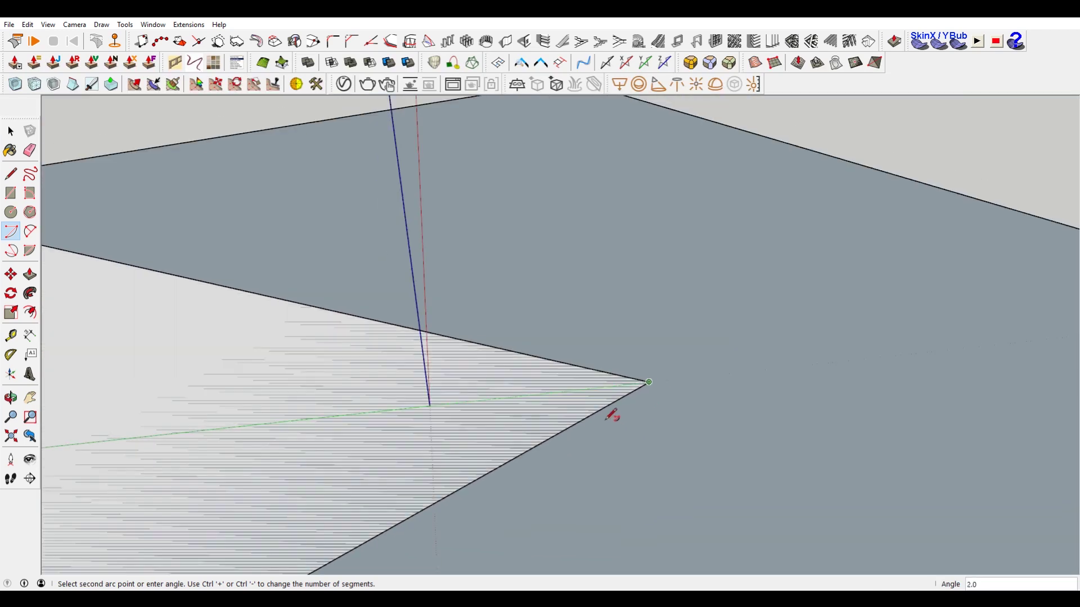
left_click(567, 149)
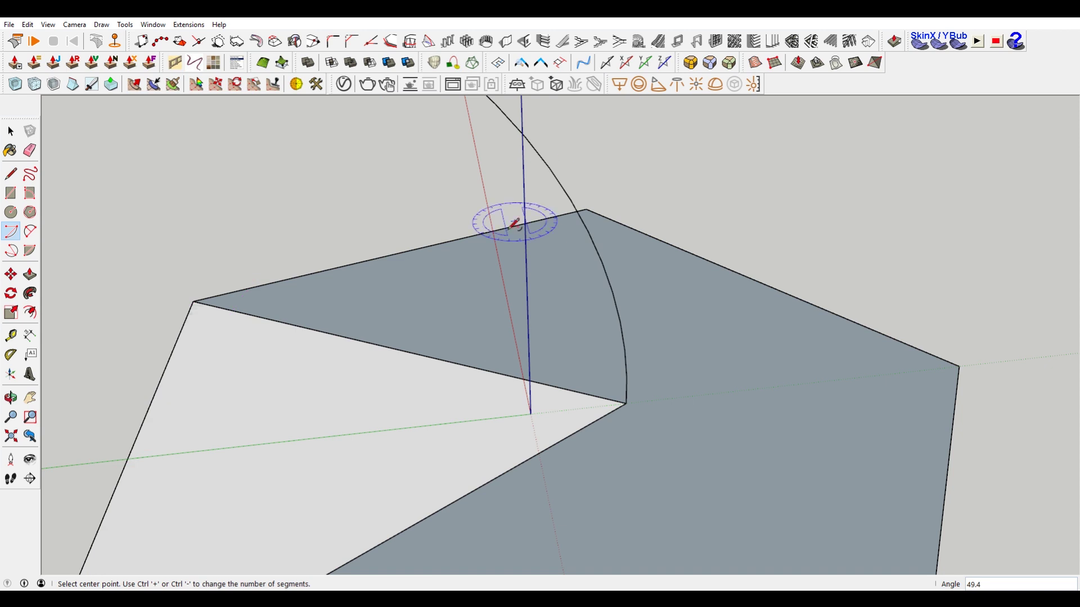
key("space")
Step: Rotate the triangle component upward about its shared-edge midpoint until its tip reaches the crossing of the arc and vertical line
double_click(366, 403)
key("q")
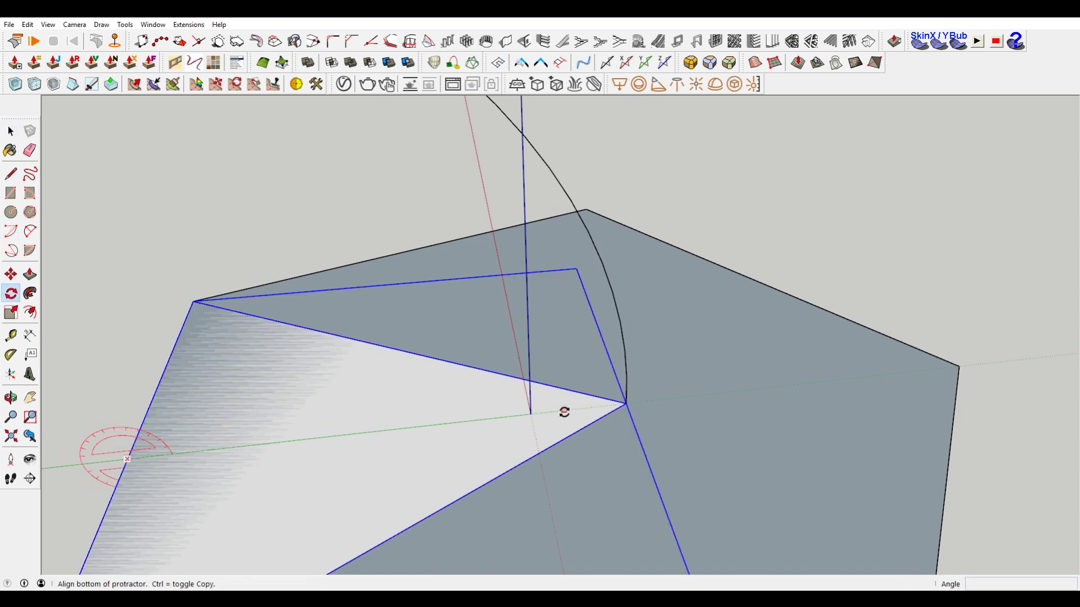
left_click(625, 403)
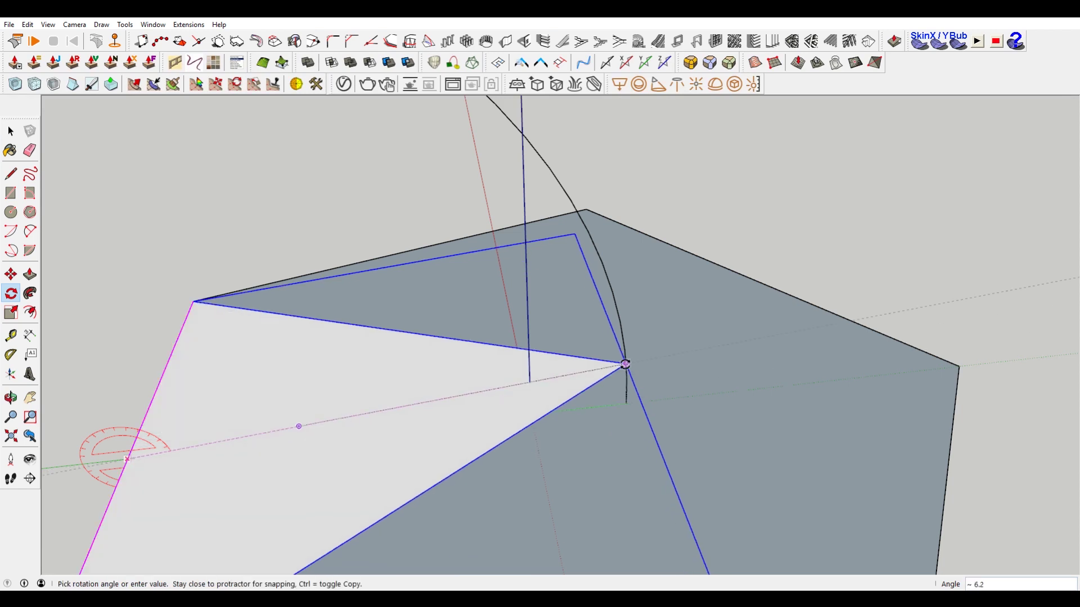
scroll(519, 132, "up", 2)
middle_click_drag(518, 132, 527, 147, "shift")
scroll(525, 147, "down", 3)
left_click(474, 270)
key("space")
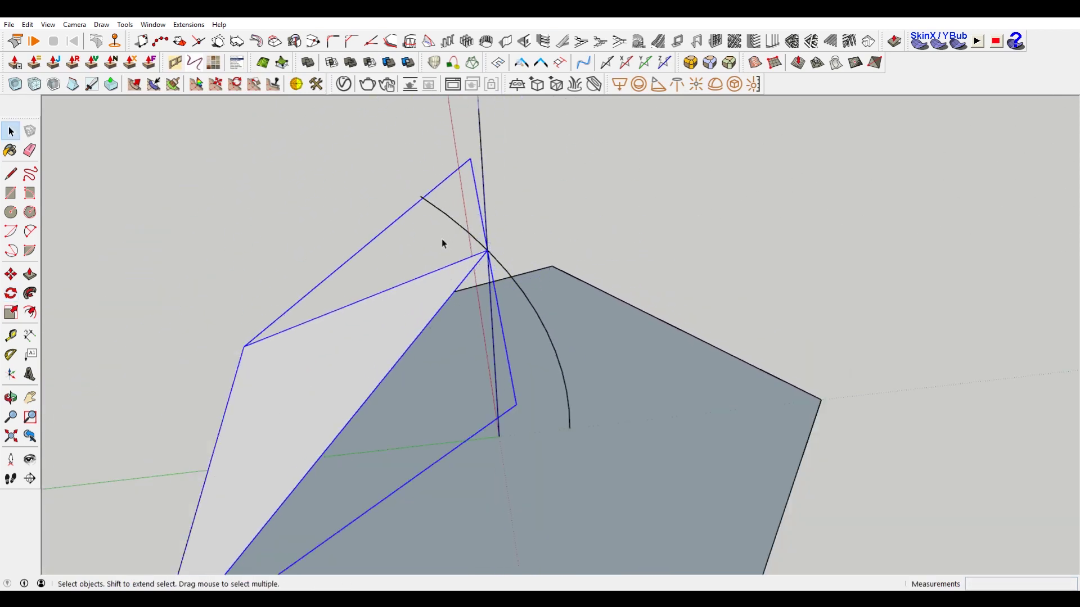
Step: Delete the construction arc, the vertical line and the pentagon group, keeping only the tilted triangle
left_click(460, 220)
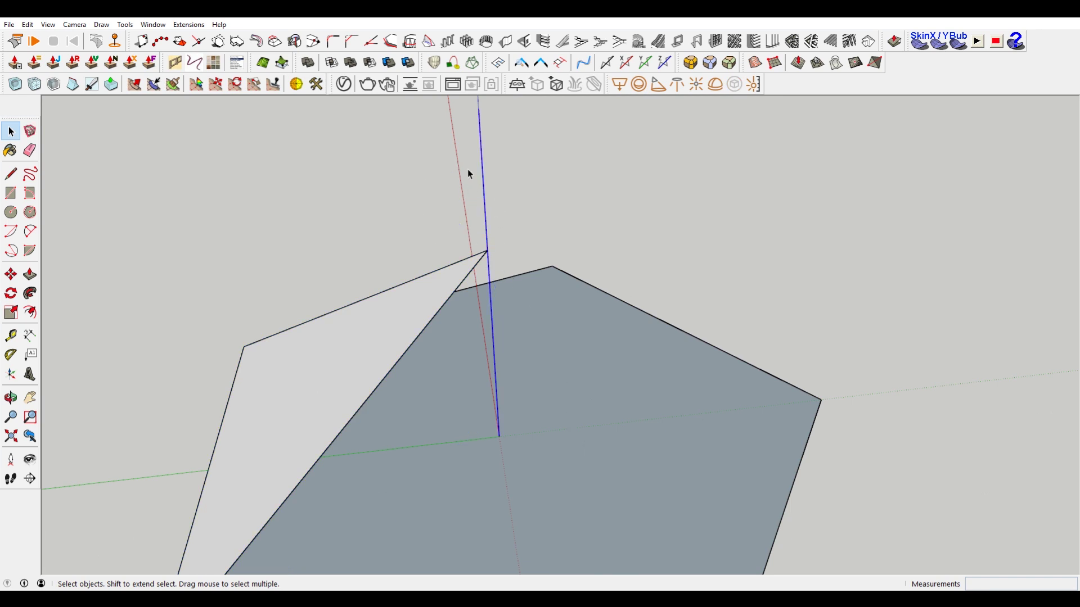
middle_click_drag(576, 274, 614, 275)
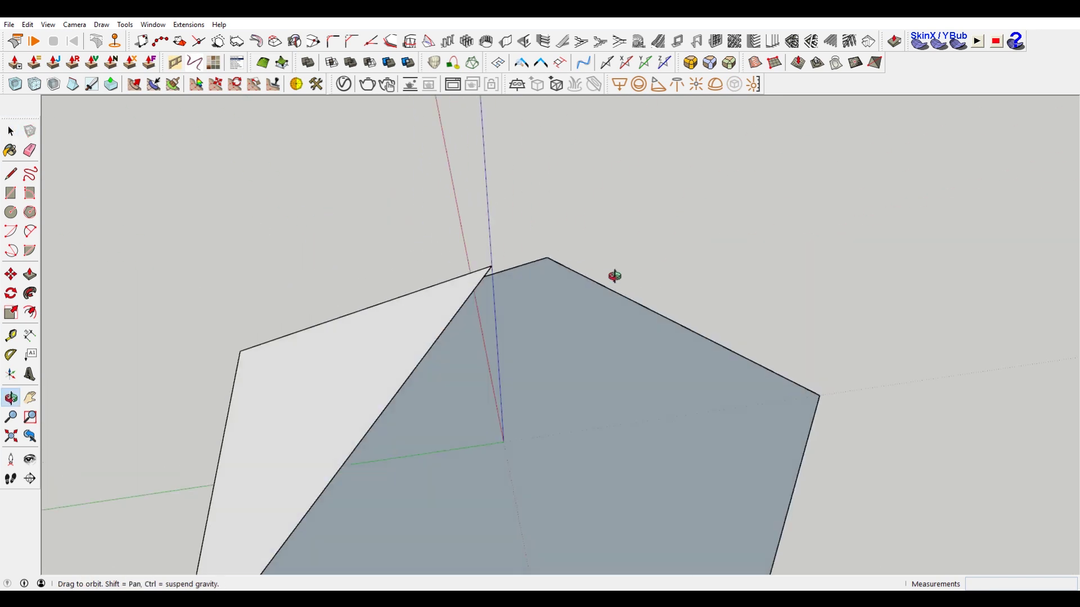
scroll(443, 328, "down", 3)
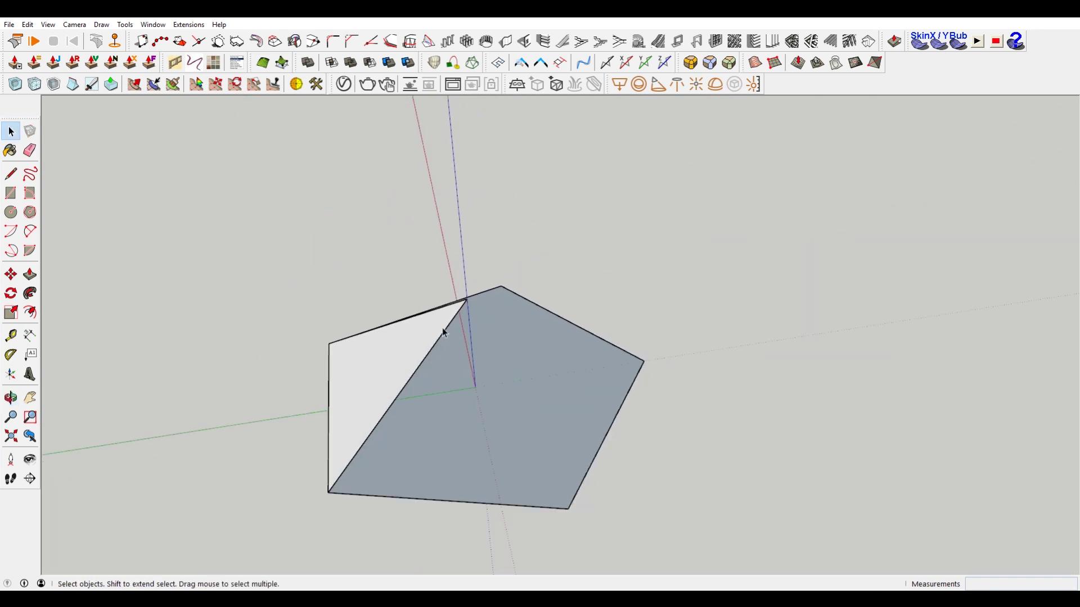
left_click(561, 375)
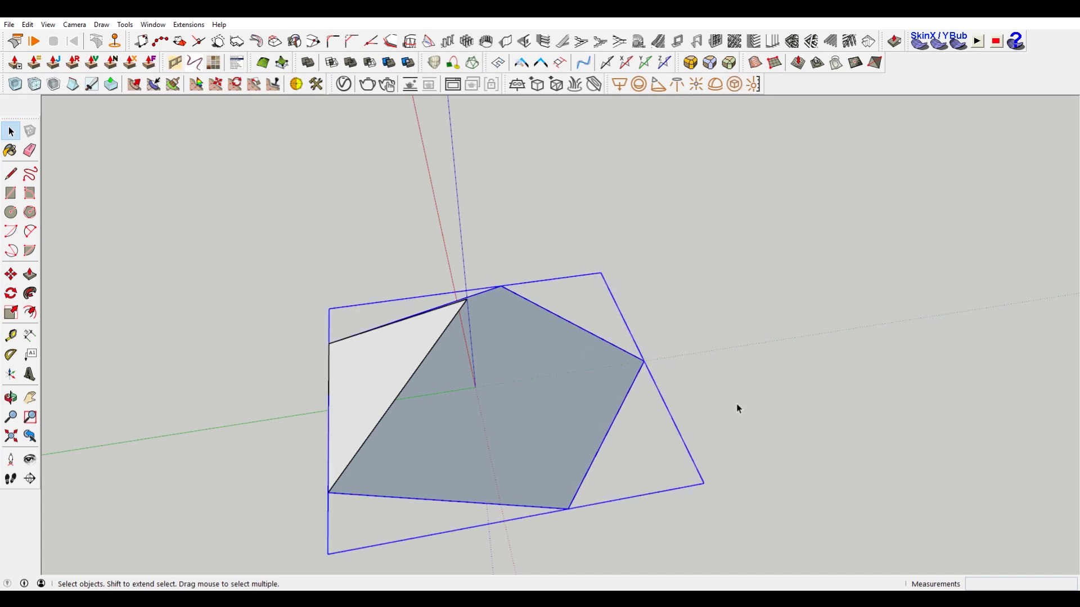
key("Delete")
key("ctrl+z")
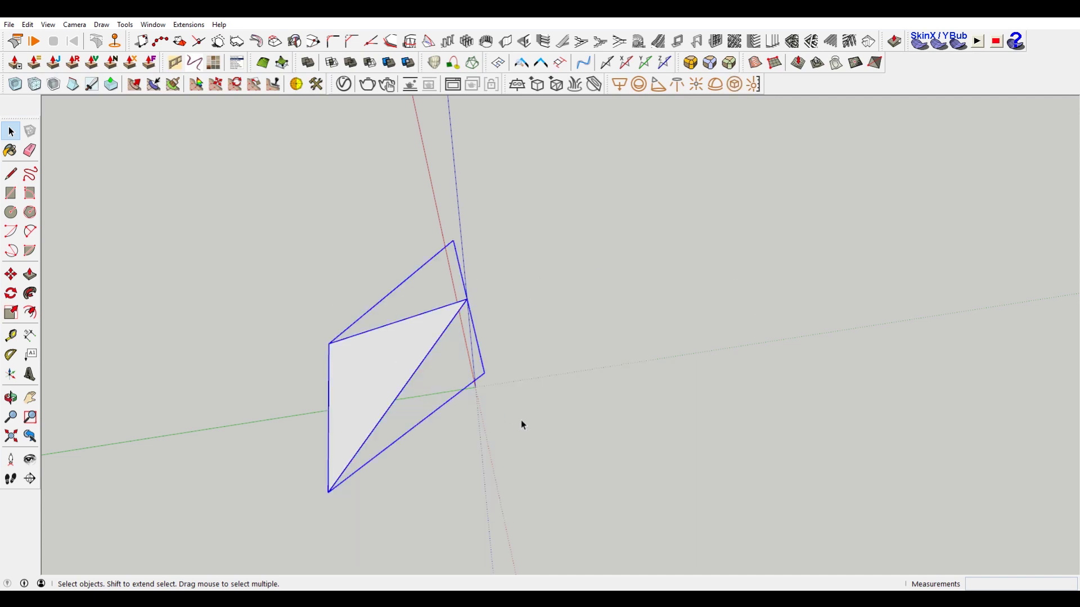
Step: Rotate a copy of the triangle 72° around the vertical axis at its tip so that it shares a side edge with the original
key("q")
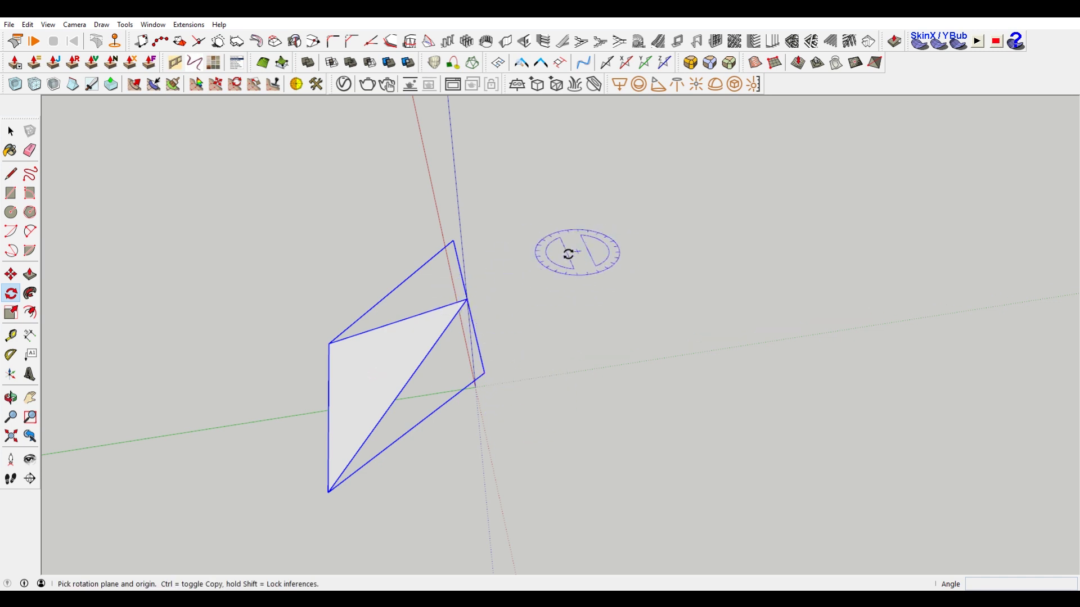
left_click(467, 299)
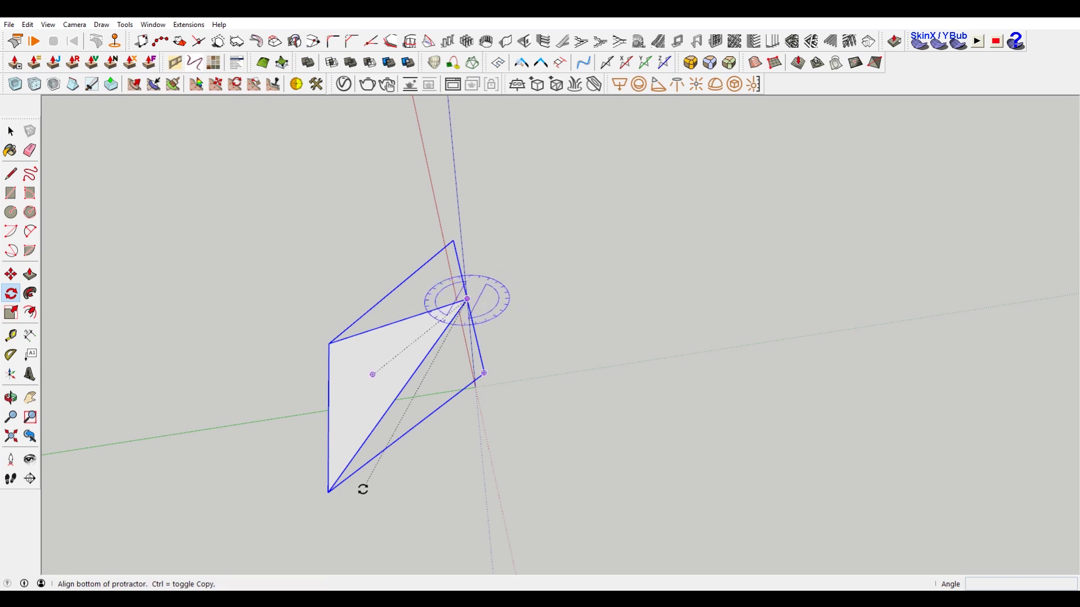
left_click(328, 493)
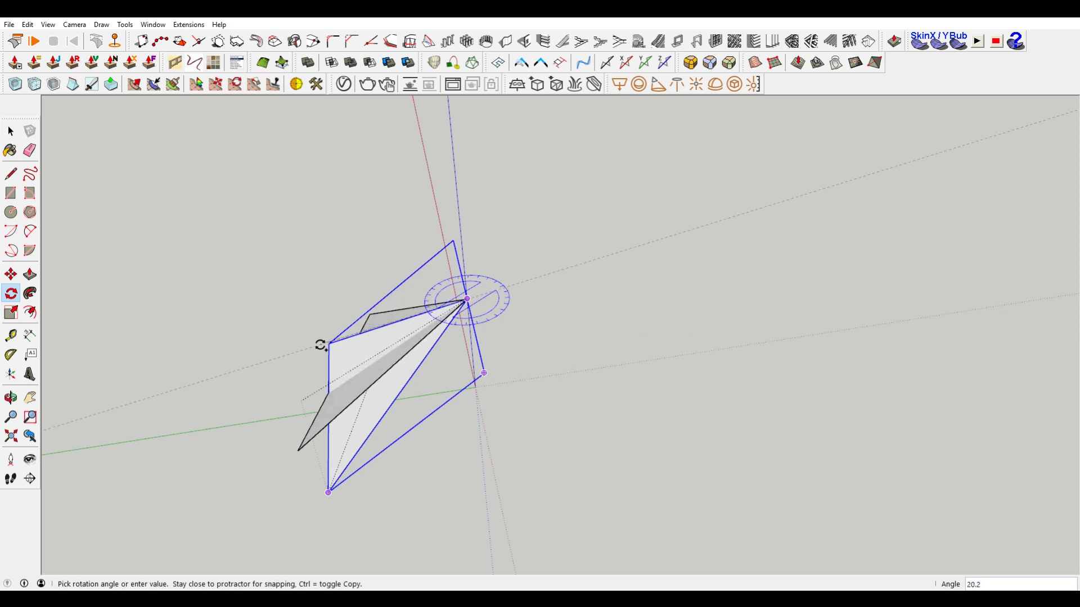
middle_click_drag(315, 400, 575, 427)
left_click(485, 465)
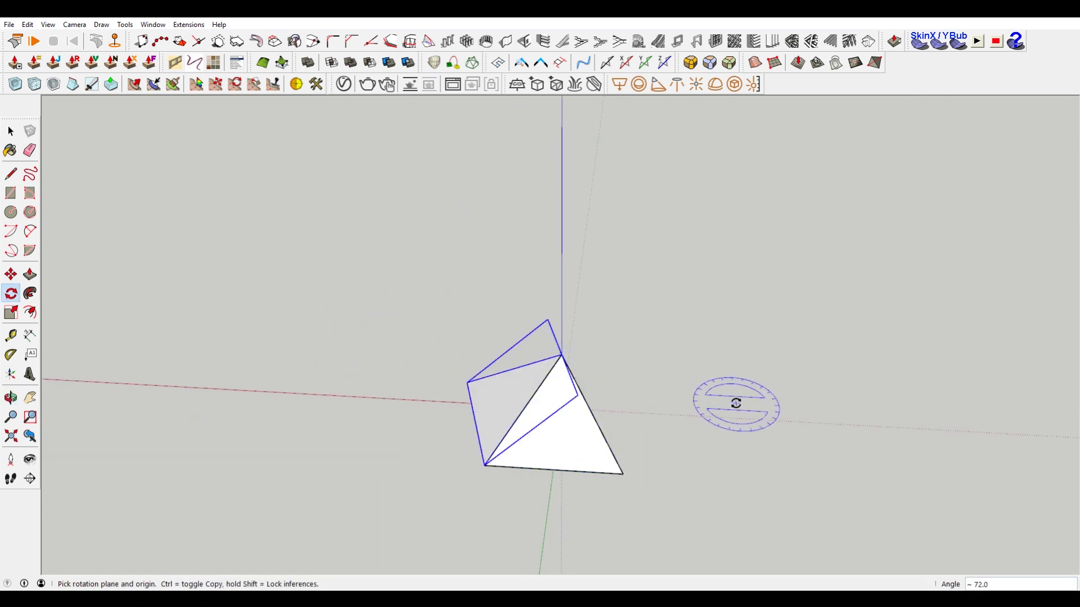
Step: Repeat the rotated triangle copy with *4 to complete the five-sided cap around the vertical axis
middle_click_drag(723, 403, 504, 453)
type("*")
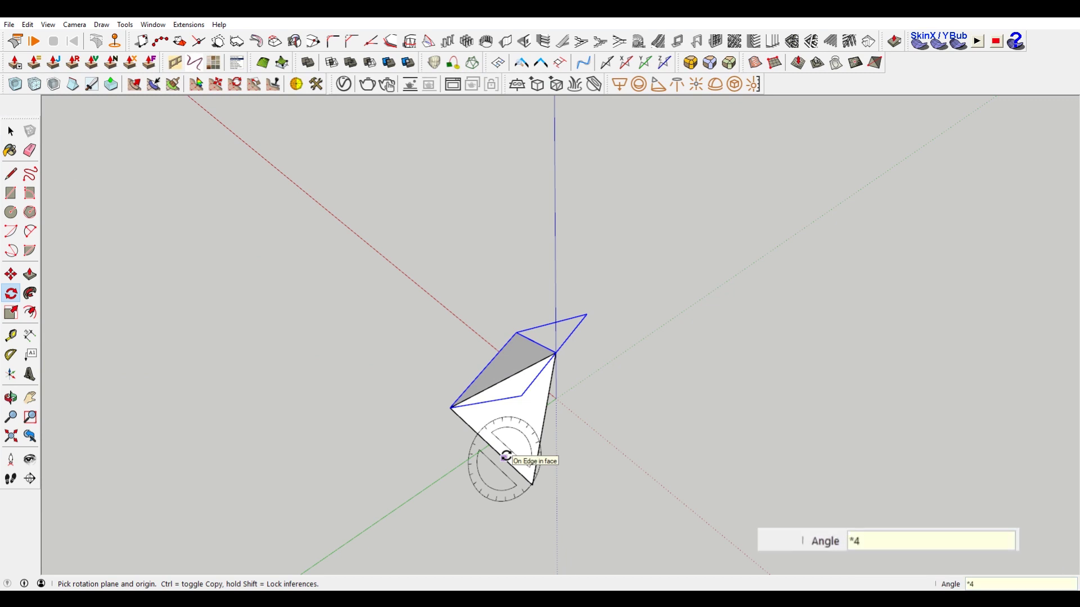
key("Return")
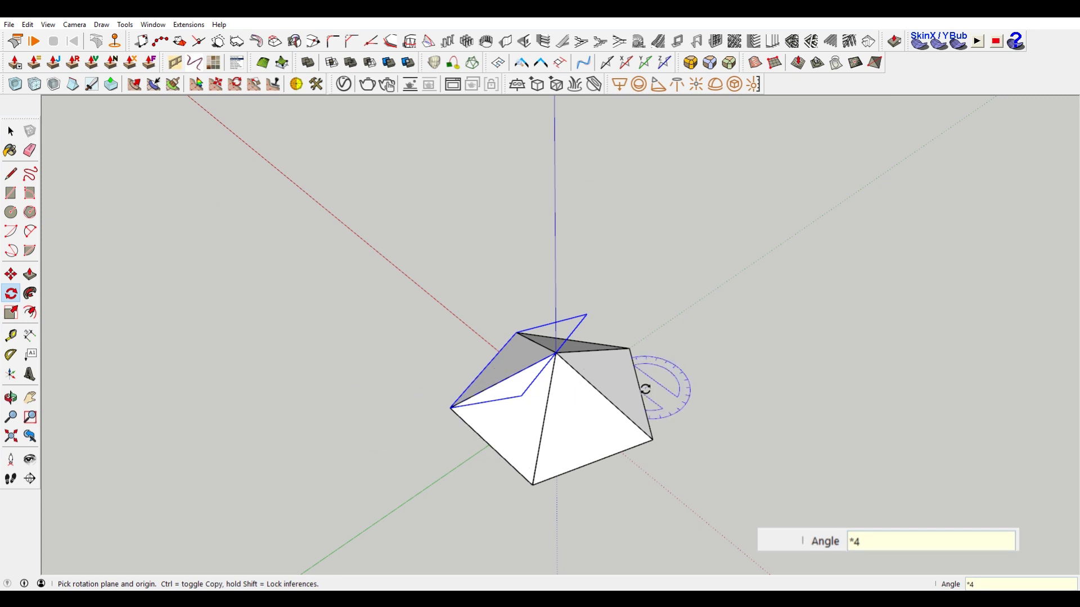
Step: Delete one side triangle of the cap and undo the deletion
middle_click_drag(646, 386, 568, 395)
scroll(568, 396, "up", 1)
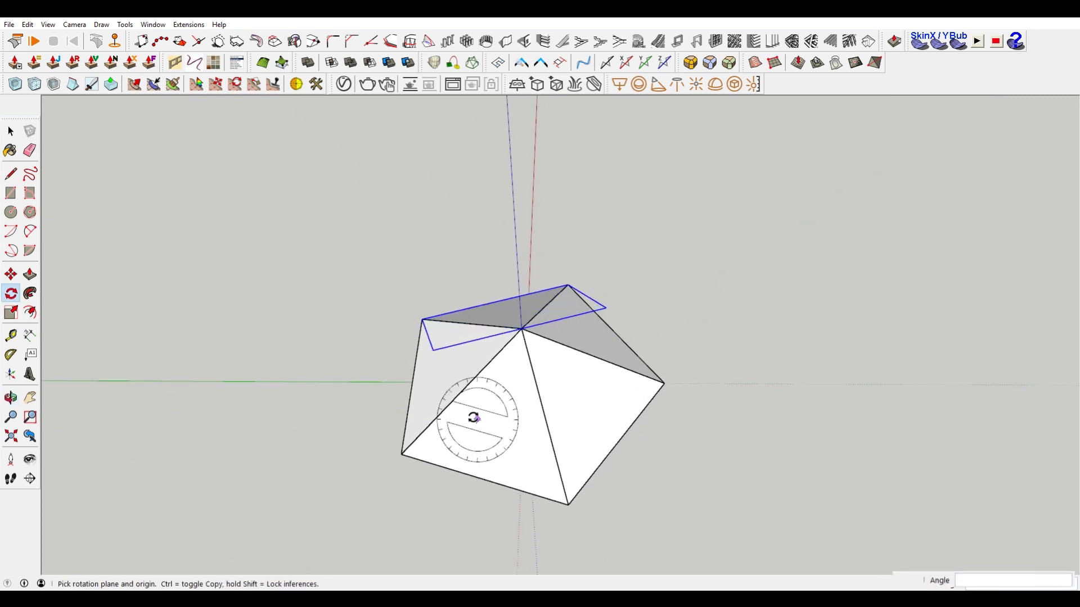
key("space")
left_click(467, 398)
key("Delete")
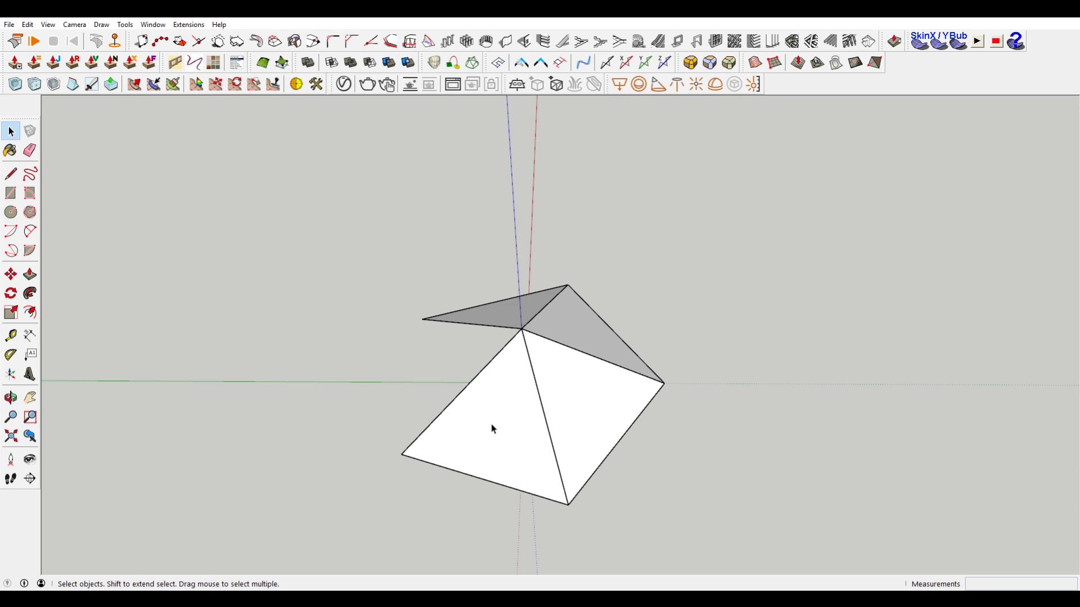
key("ctrl+z")
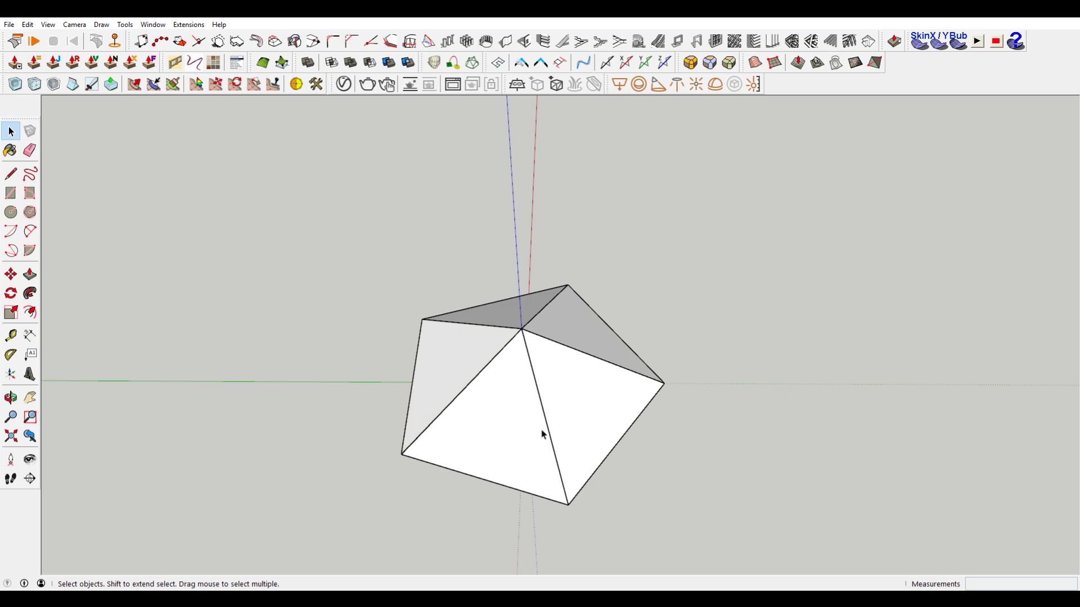
middle_click_drag(471, 402, 593, 410)
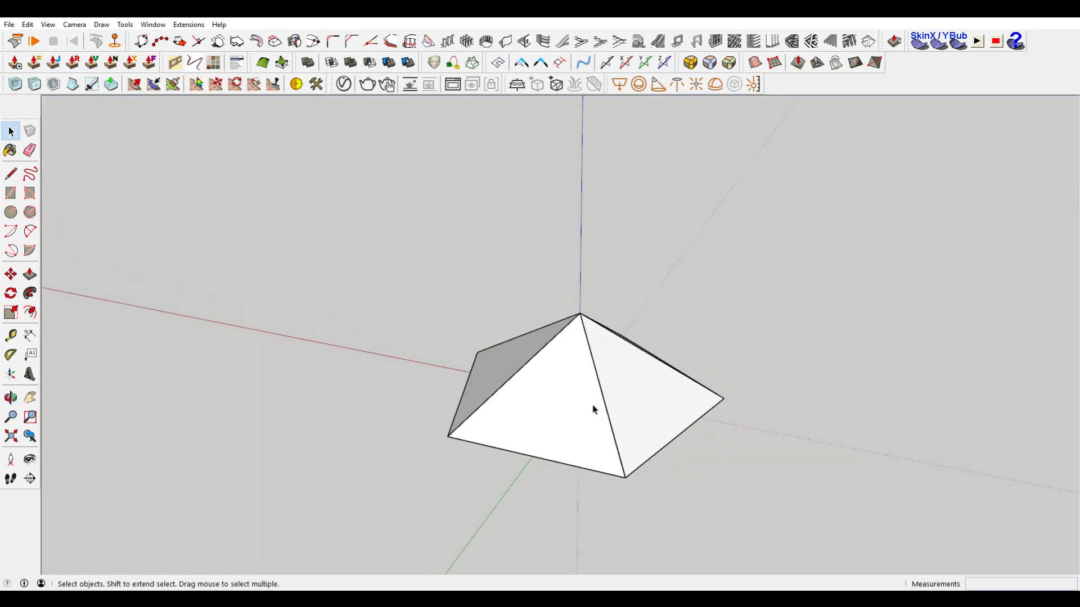
scroll(613, 483, "up", 6)
scroll(598, 464, "down", 6)
middle_click_drag(598, 462, 639, 422)
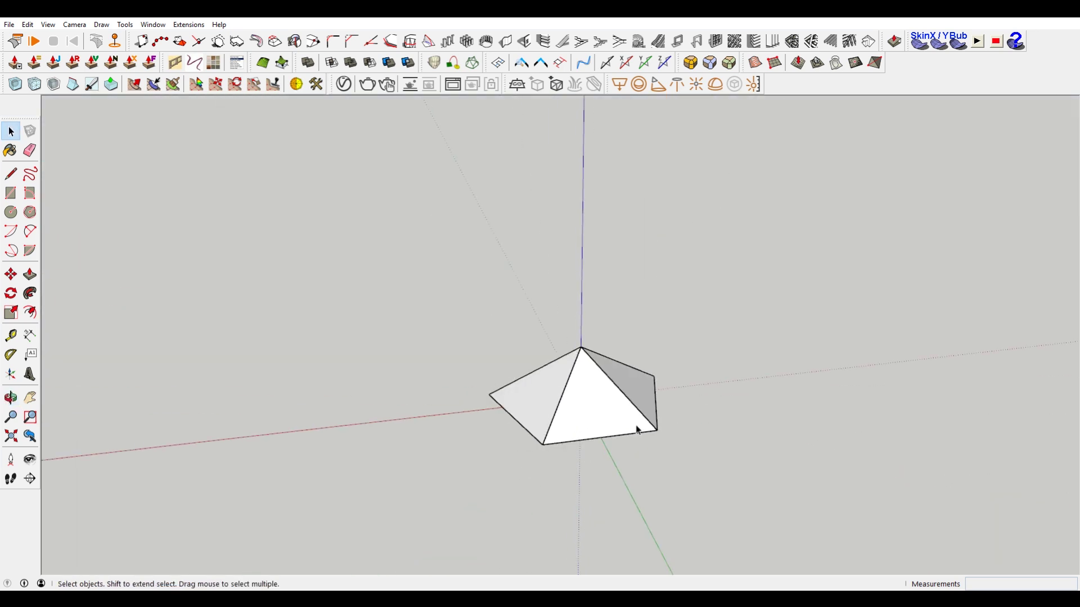
scroll(443, 438, "up", 5)
scroll(465, 433, "down", 5)
Step: Rotate a copy of three adjacent cap triangles downward about a base corner of the cap, perpendicular to the green axis
middle_click_drag(465, 433, 512, 425)
left_click(555, 403)
left_click(473, 357, "ctrl")
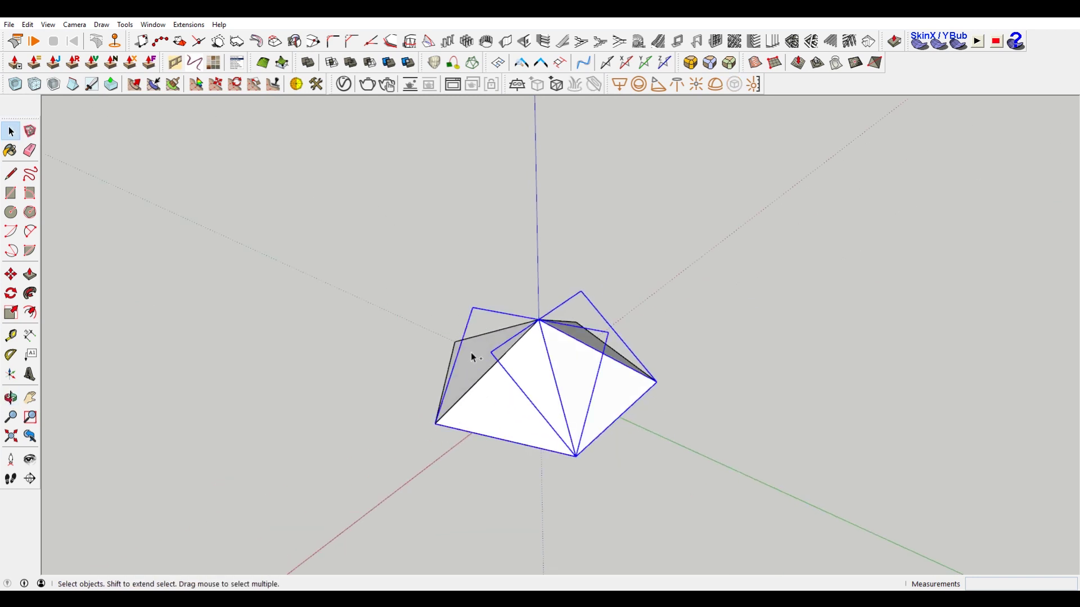
middle_click_drag(416, 415, 586, 401)
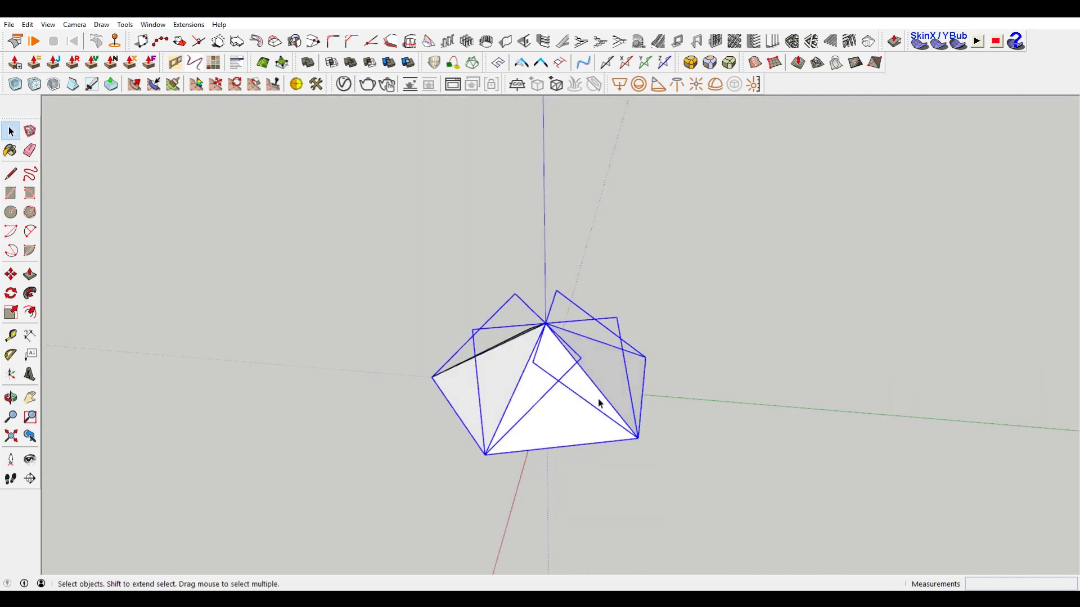
key("m")
middle_click_drag(672, 374, 689, 389)
key("q")
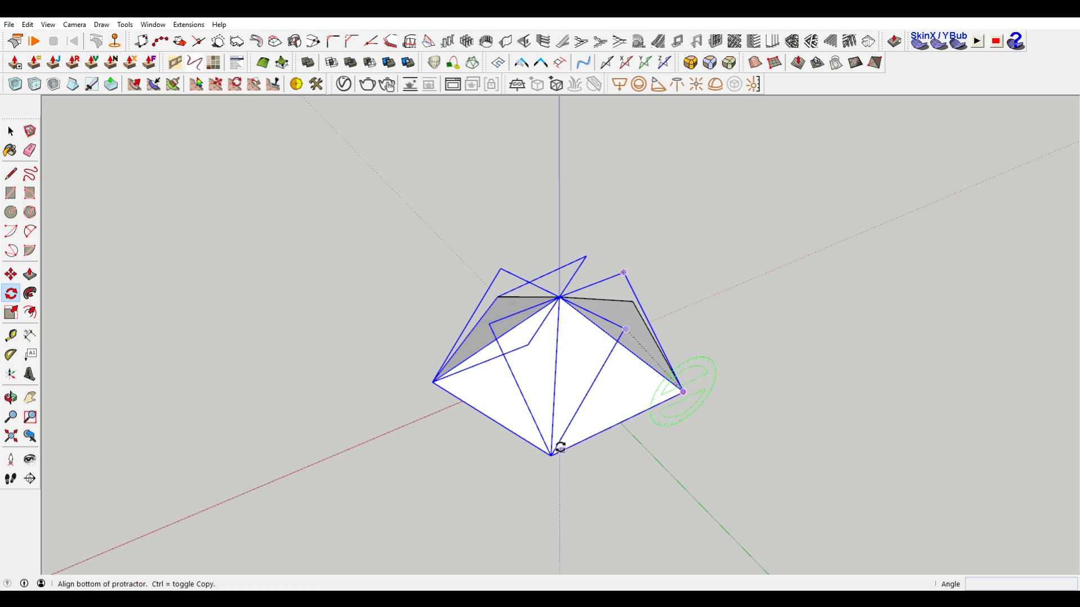
left_click(561, 296)
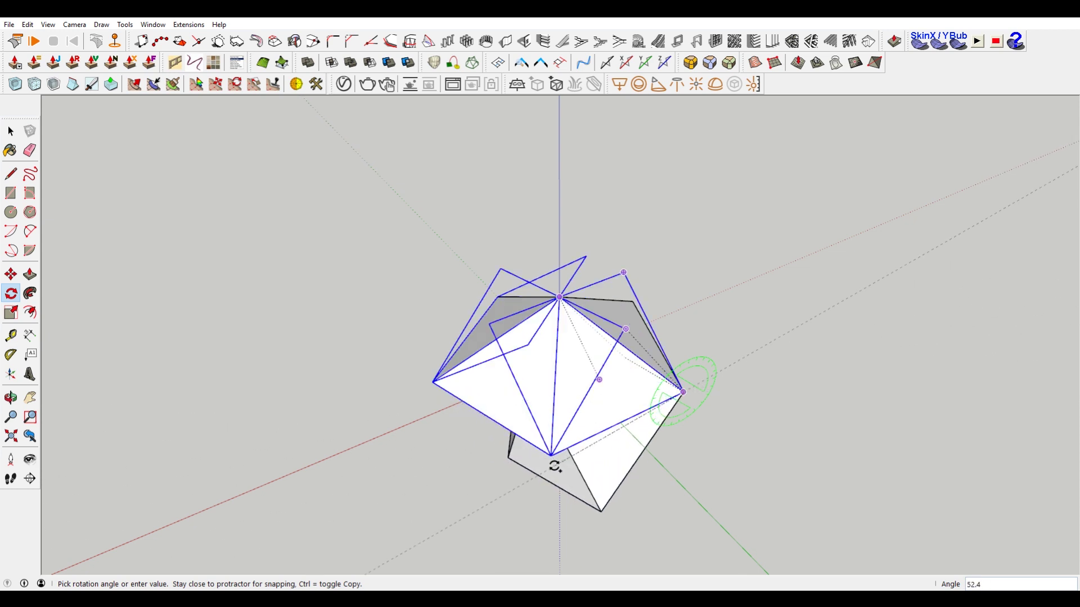
left_click(624, 479)
Step: Rotate the copied triangles about 43.5° around the vertical direction at the shared corner, bringing their common tip to the cap's adjacent base corner
middle_click_drag(624, 479, 676, 176)
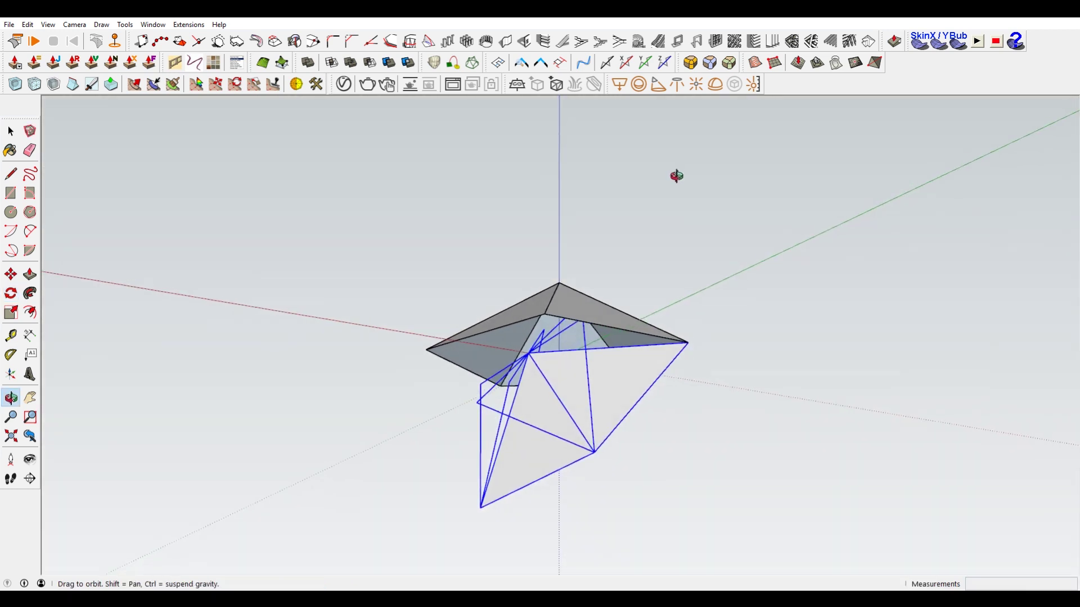
left_click(687, 343)
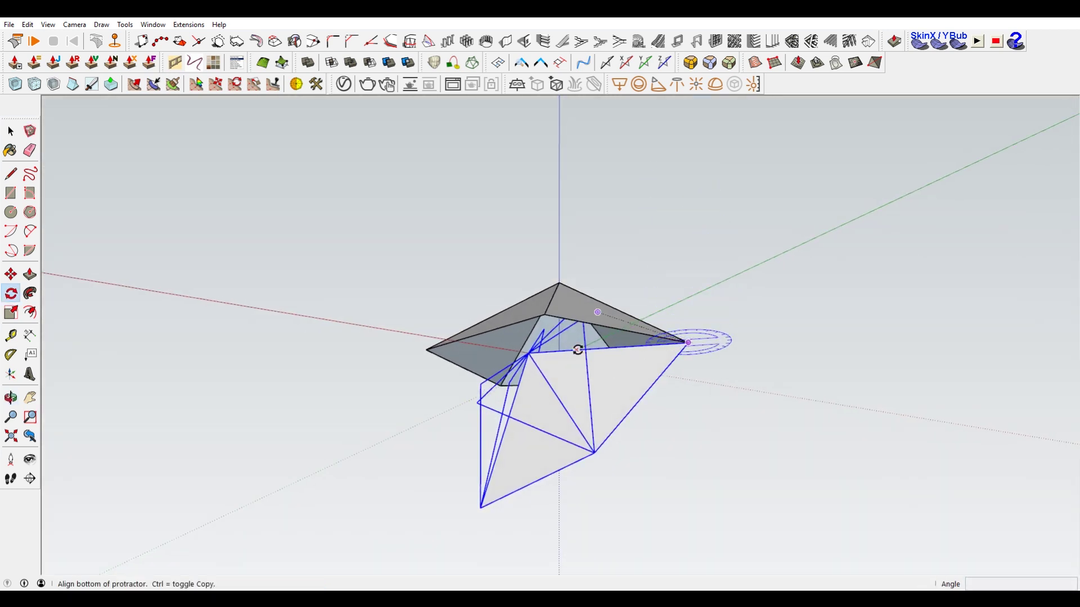
left_click(531, 354)
left_click(518, 302)
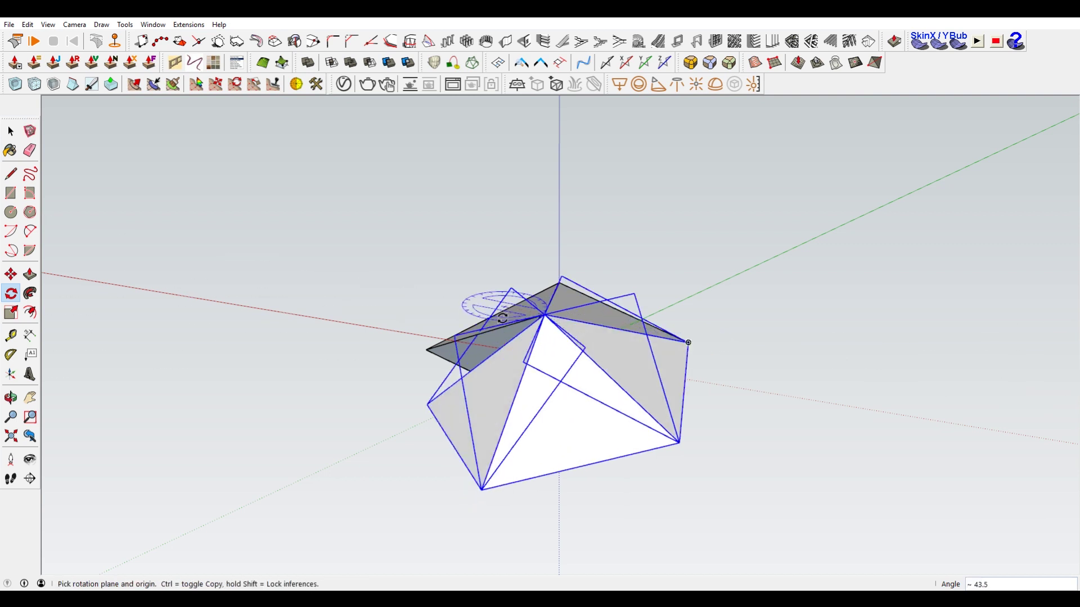
Step: Rotate the copied triangles about 22.4° around their common tip, perpendicular to the red axis, until their outer corner meets the cap's base corner
middle_click_drag(517, 301, 590, 397)
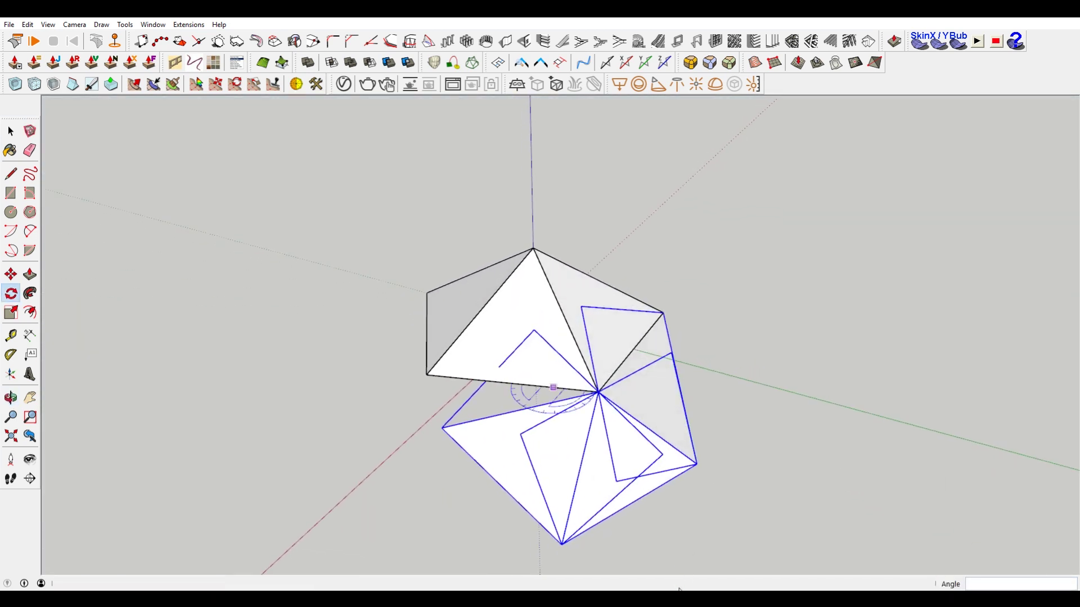
left_click(597, 392)
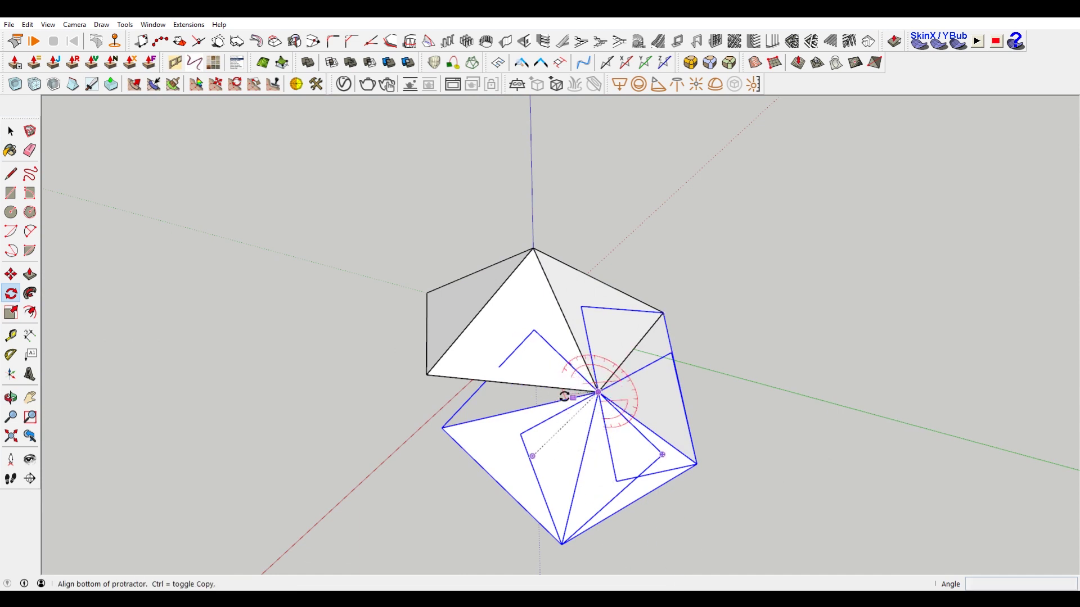
left_click(443, 428)
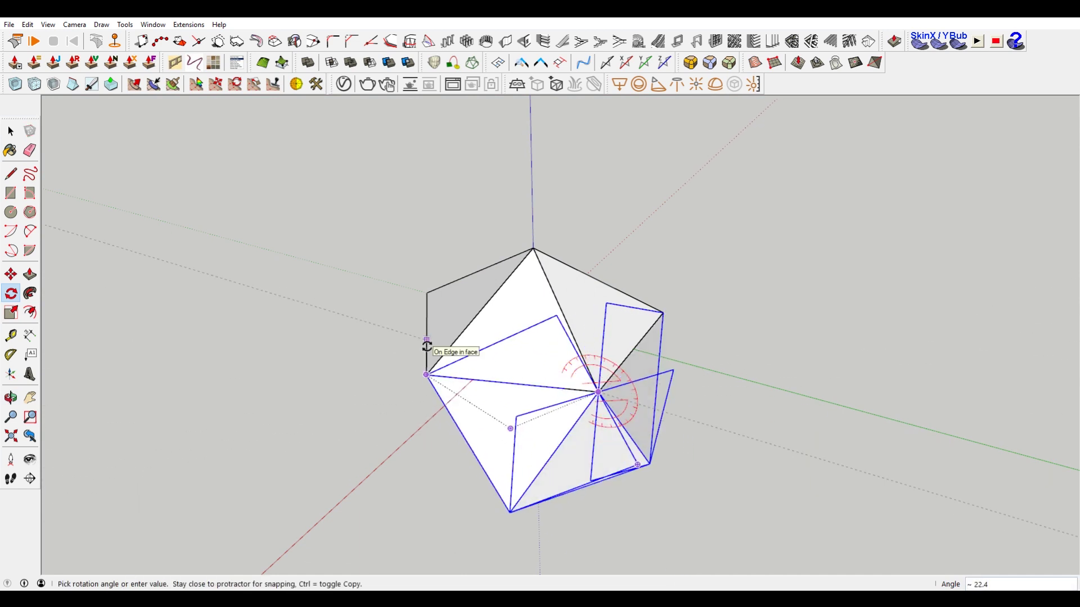
left_click(426, 373)
Step: Clear the selection and inspect from several sides how the three added triangles join the cap
middle_click_drag(809, 369, 849, 321)
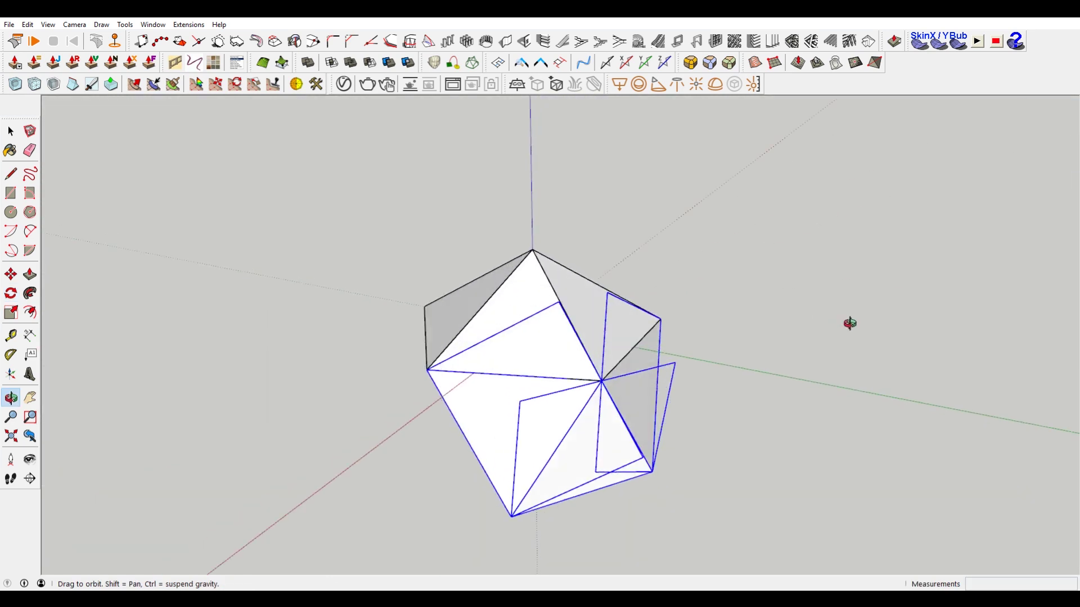
middle_click_drag(460, 398, 377, 451)
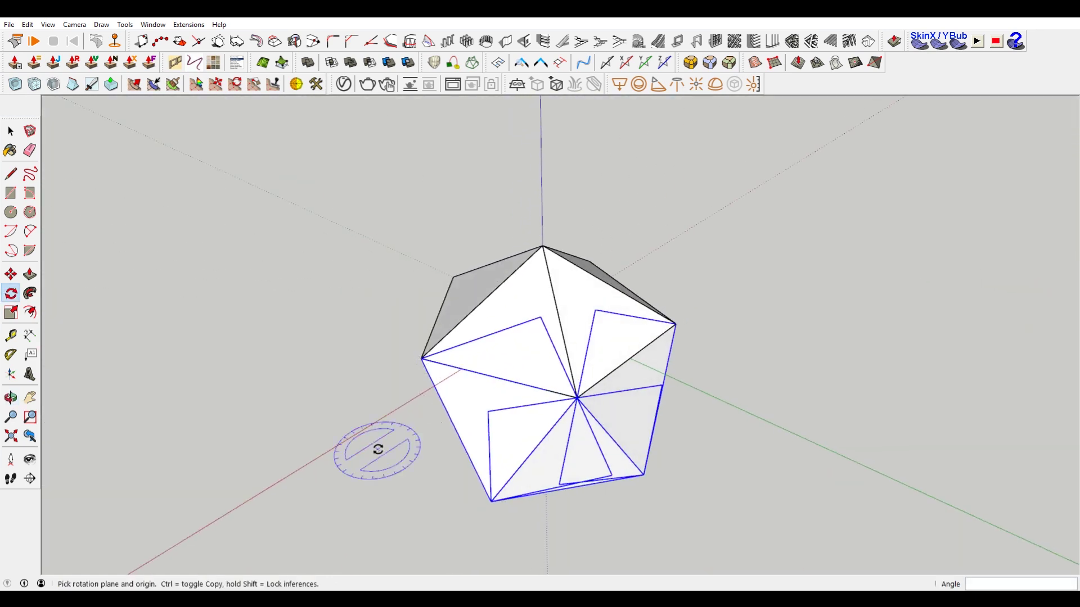
middle_click_drag(647, 346, 597, 361)
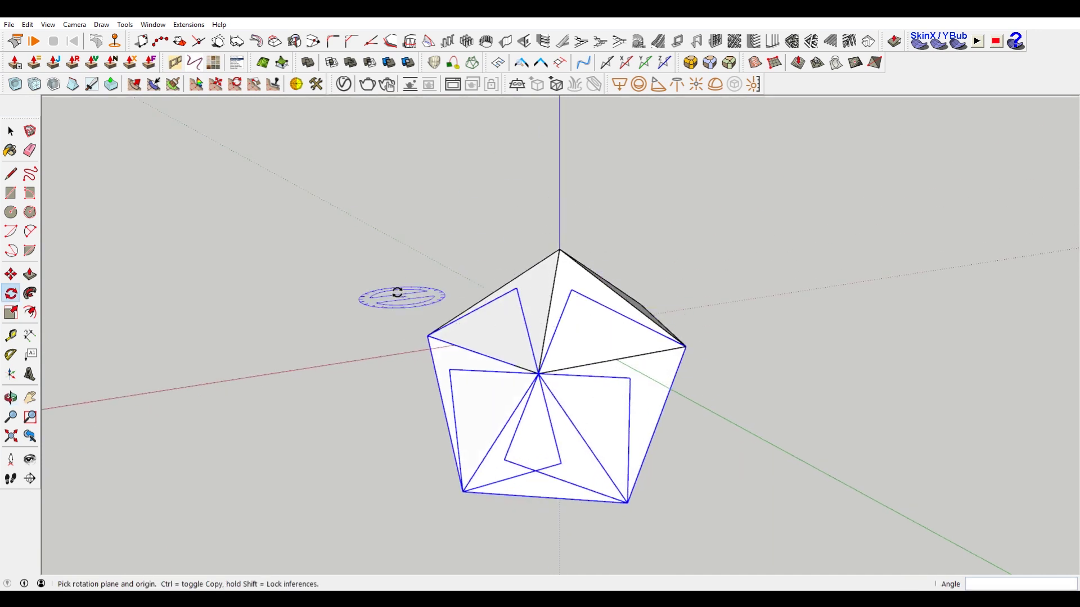
middle_click_drag(737, 337, 498, 311)
key("space")
left_click(827, 403)
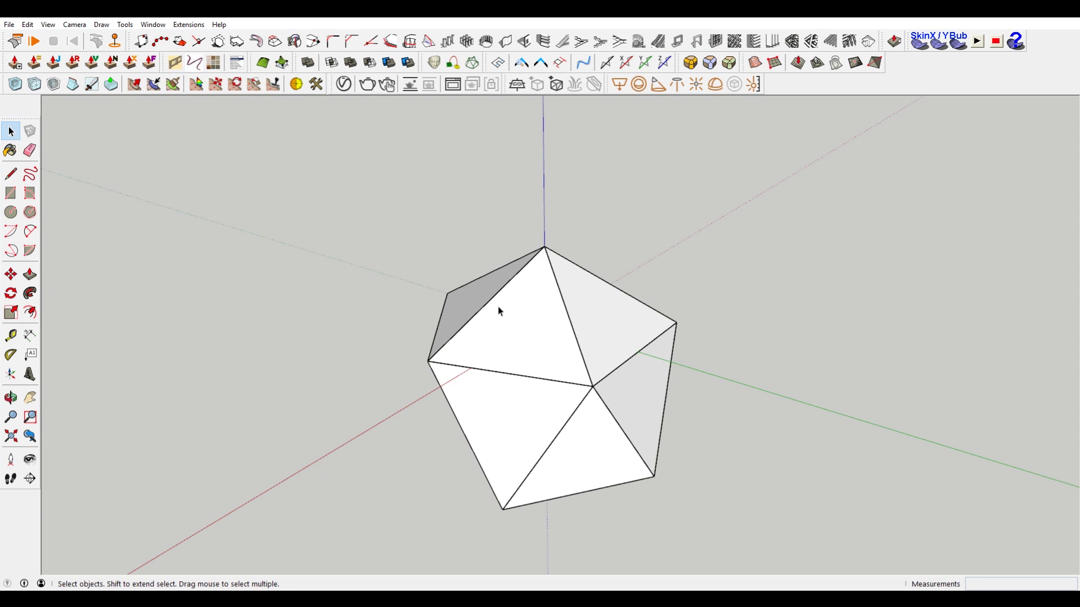
middle_click_drag(594, 456, 639, 546)
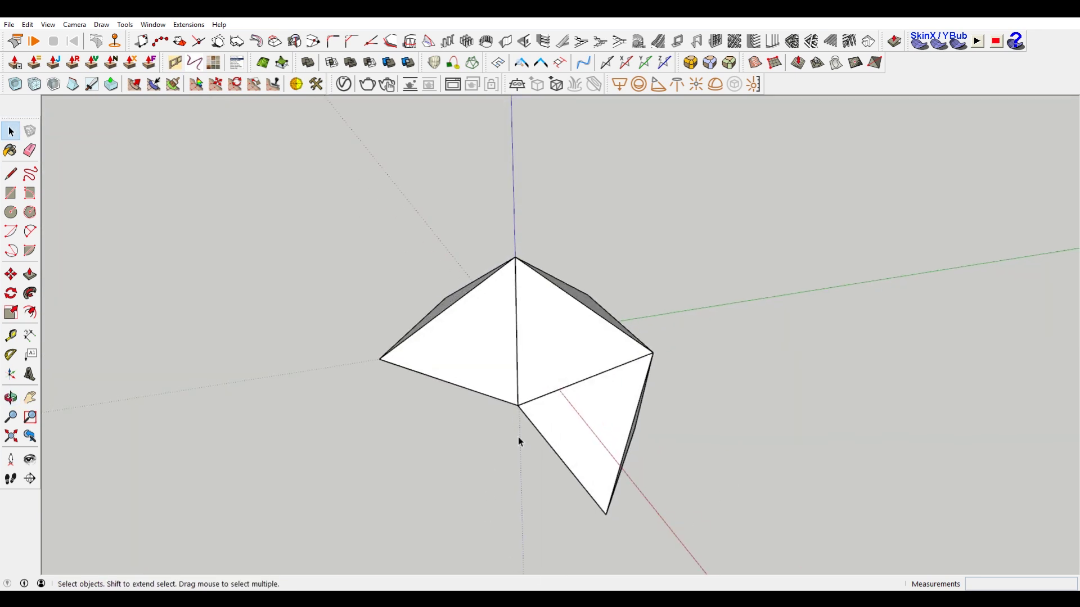
middle_click_drag(760, 382, 568, 362)
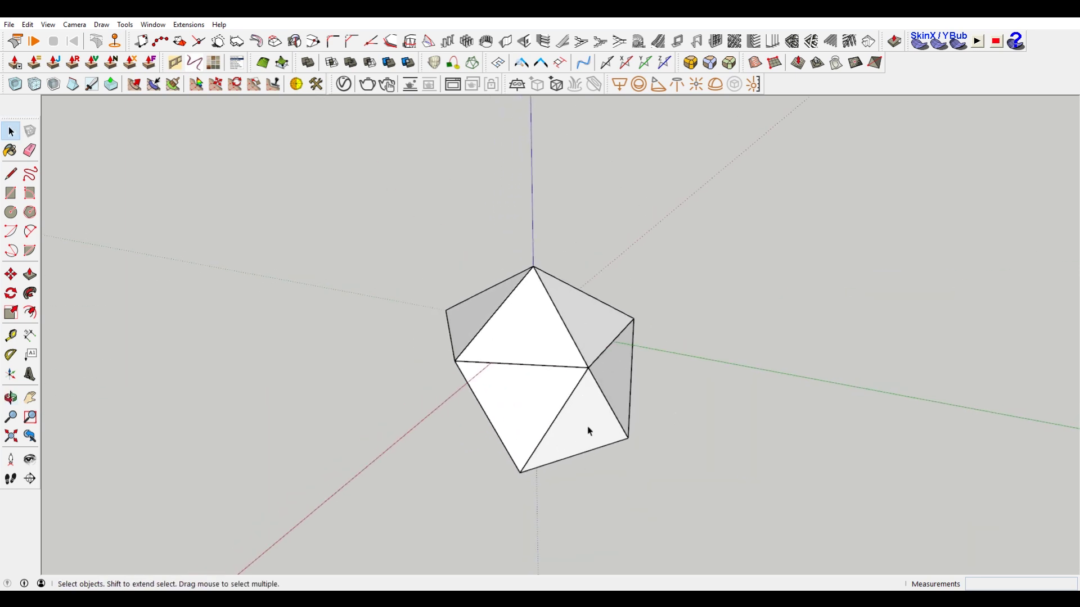
left_click(545, 397)
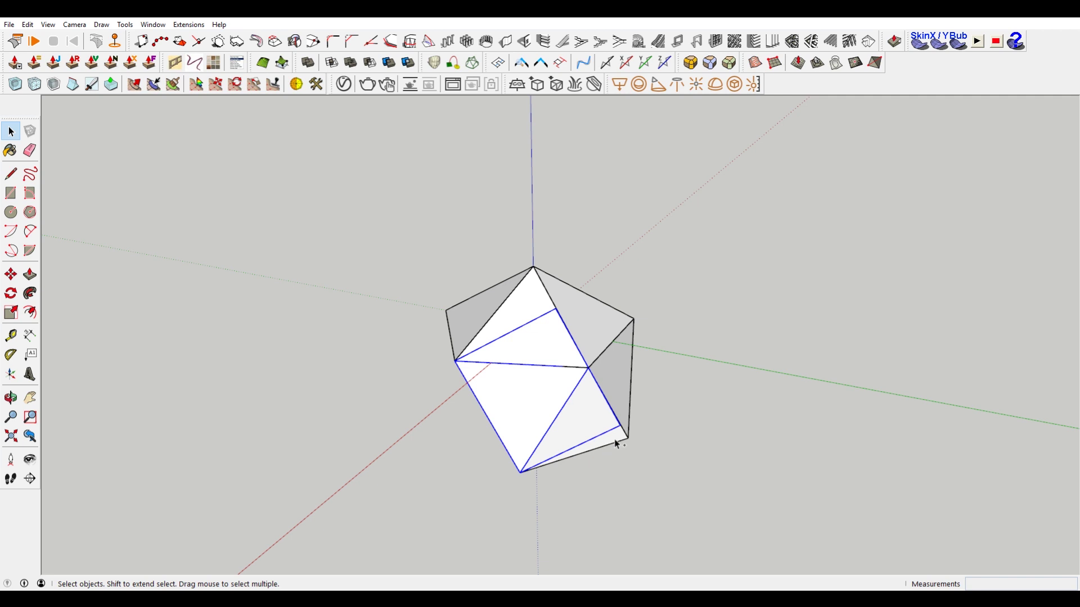
middle_click_drag(461, 362, 548, 406)
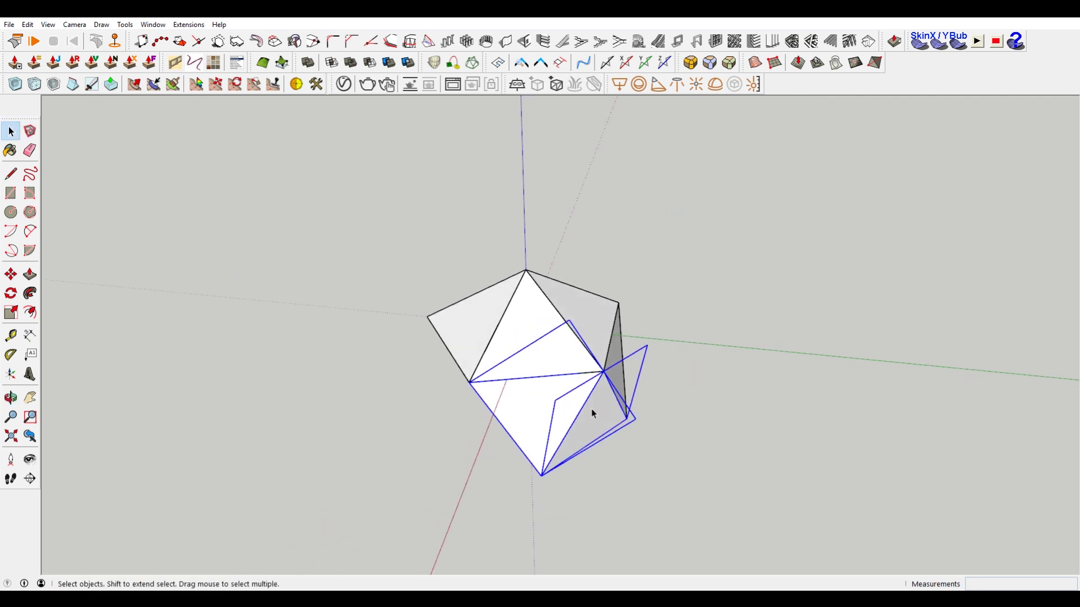
key("q")
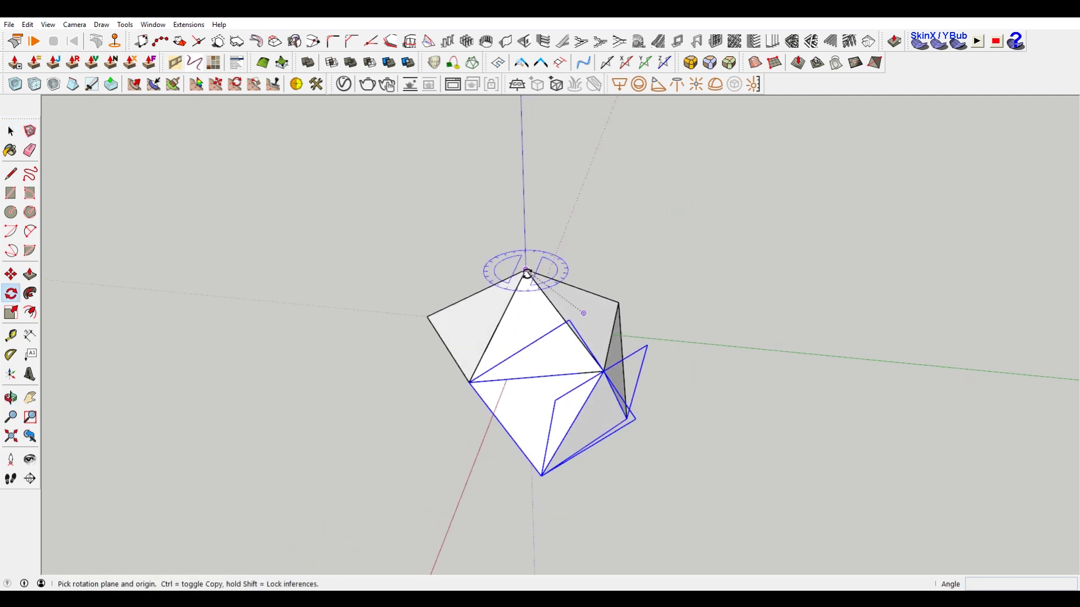
key("space")
left_click(611, 383)
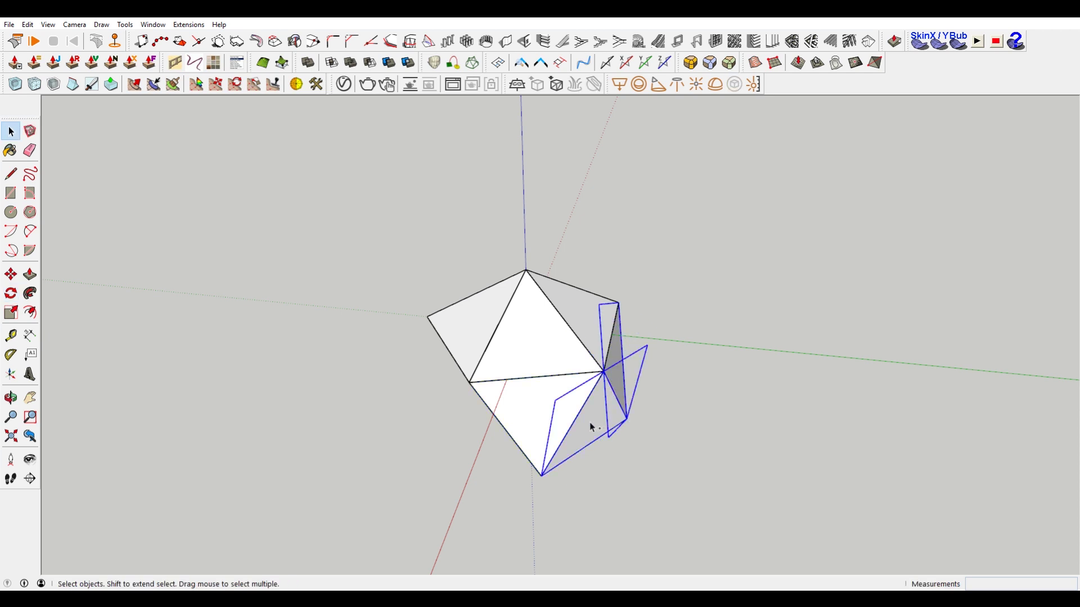
middle_click_drag(545, 427, 590, 388)
key("q")
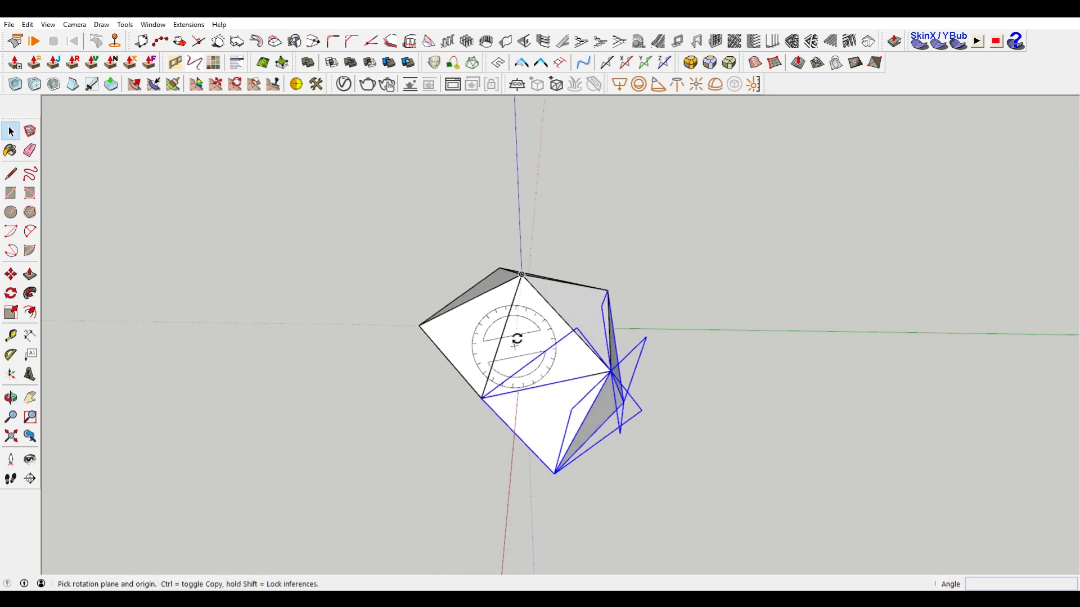
left_click(520, 275)
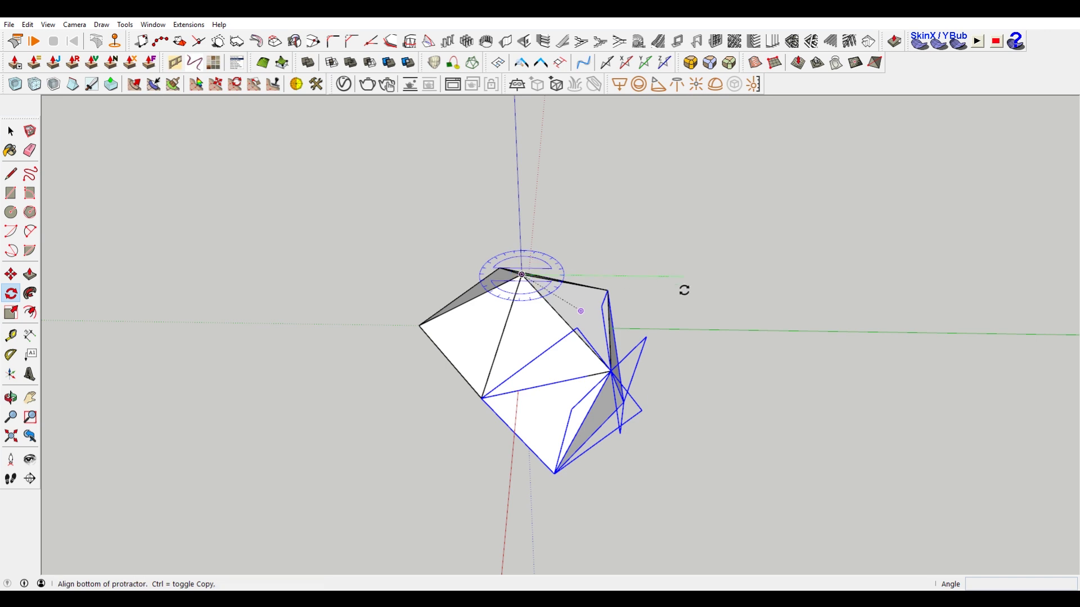
scroll(656, 293, "up", 2)
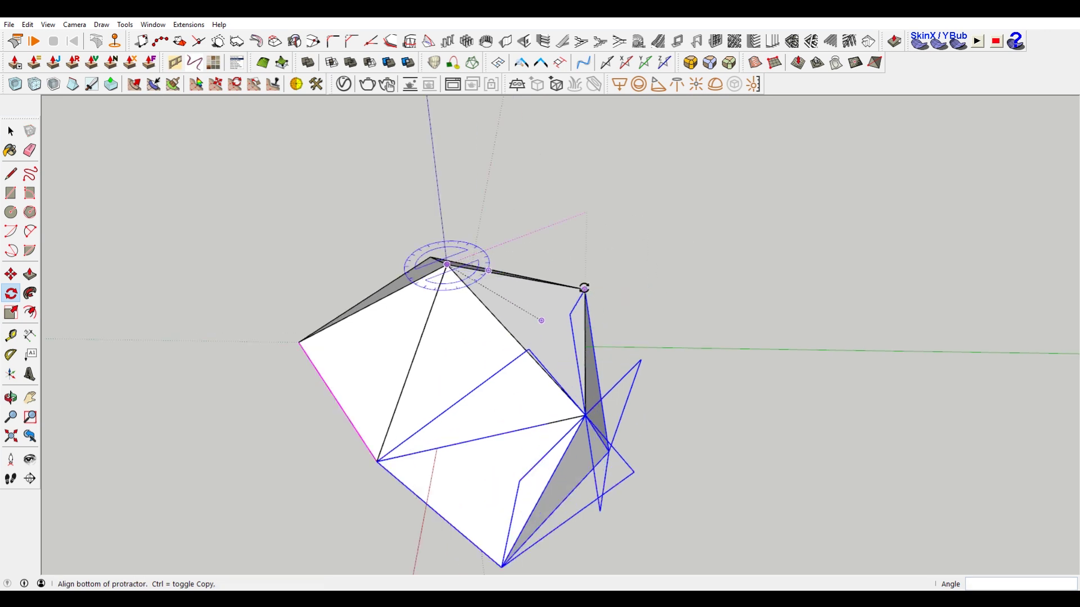
left_click(584, 289)
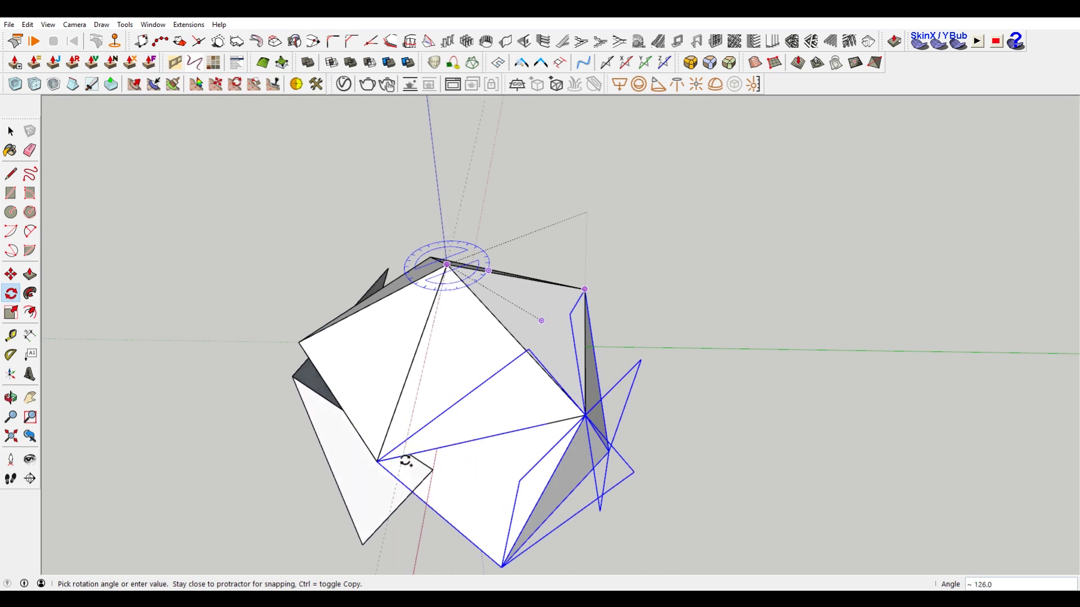
key("space")
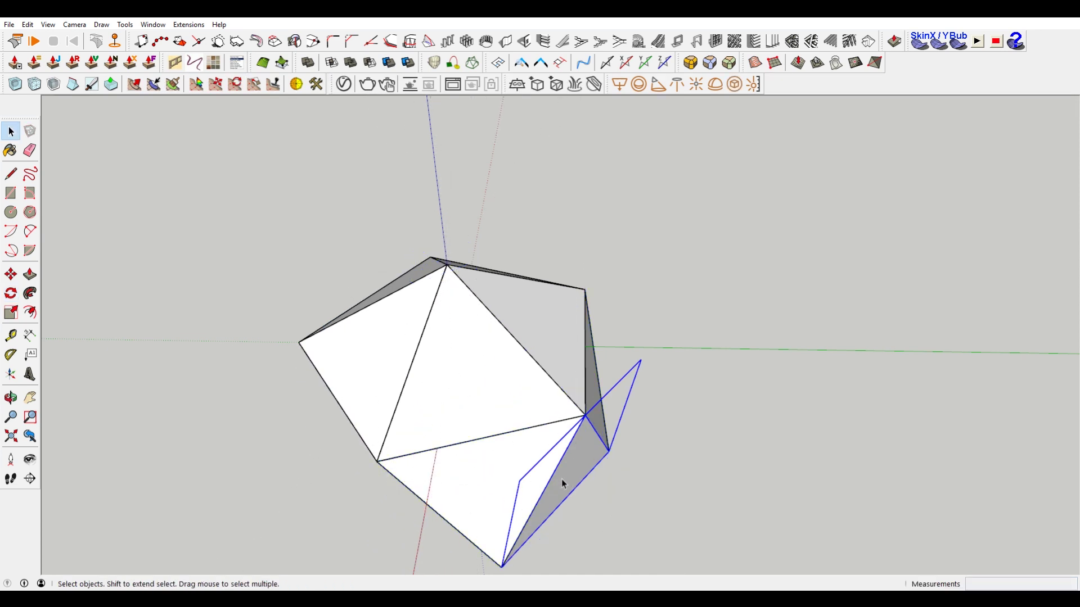
Step: Rotate a copy of two adjacent lower triangles 72° around the vertical axis at the cap's apex, from one base corner to the next
left_click(492, 485, "shift")
key("q")
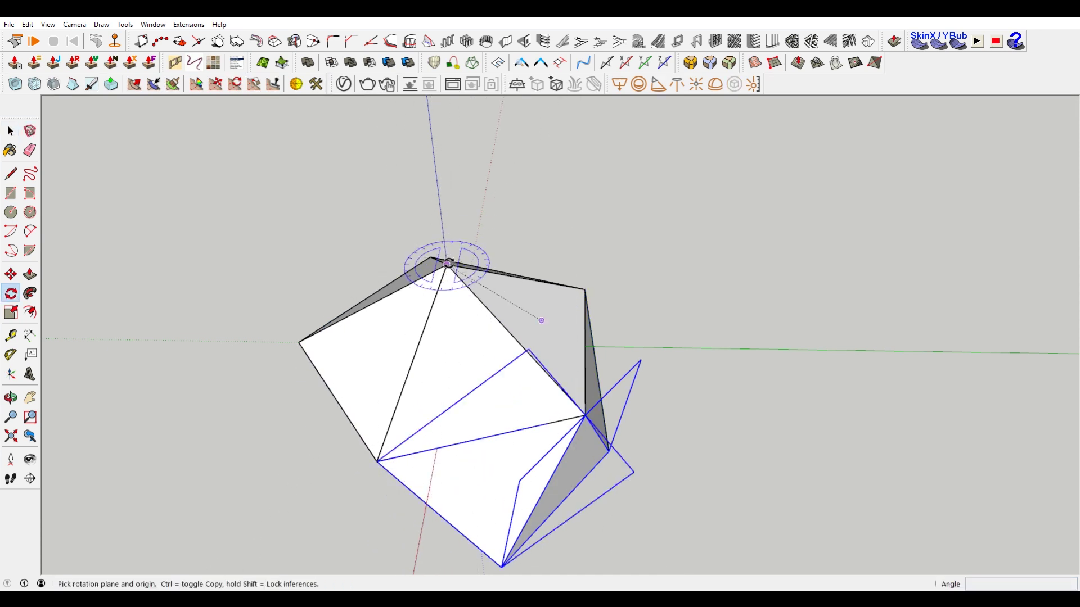
left_click(447, 264)
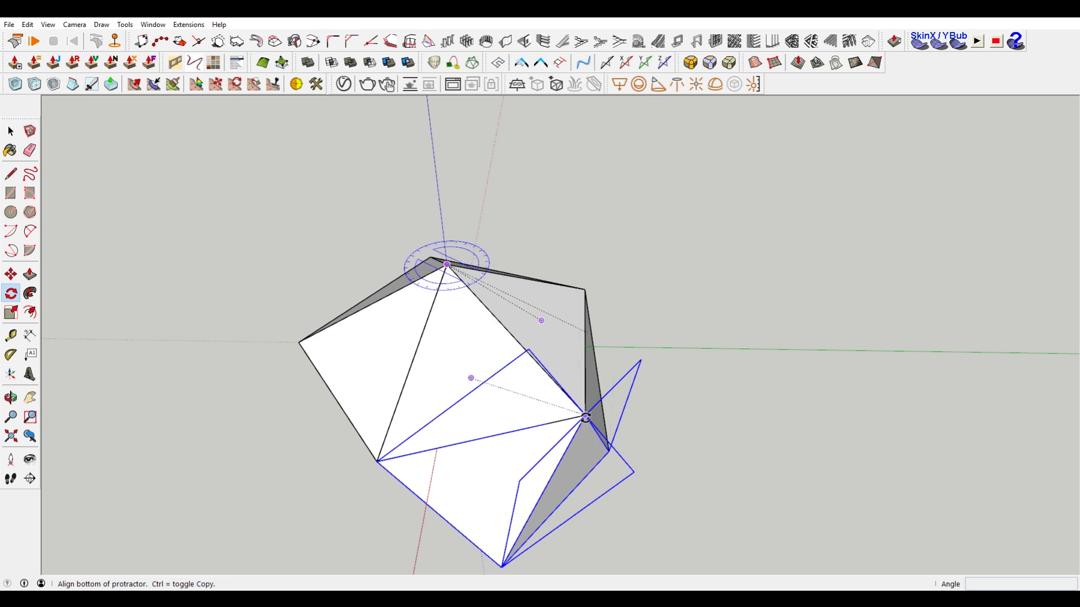
left_click(586, 417)
left_click(377, 461)
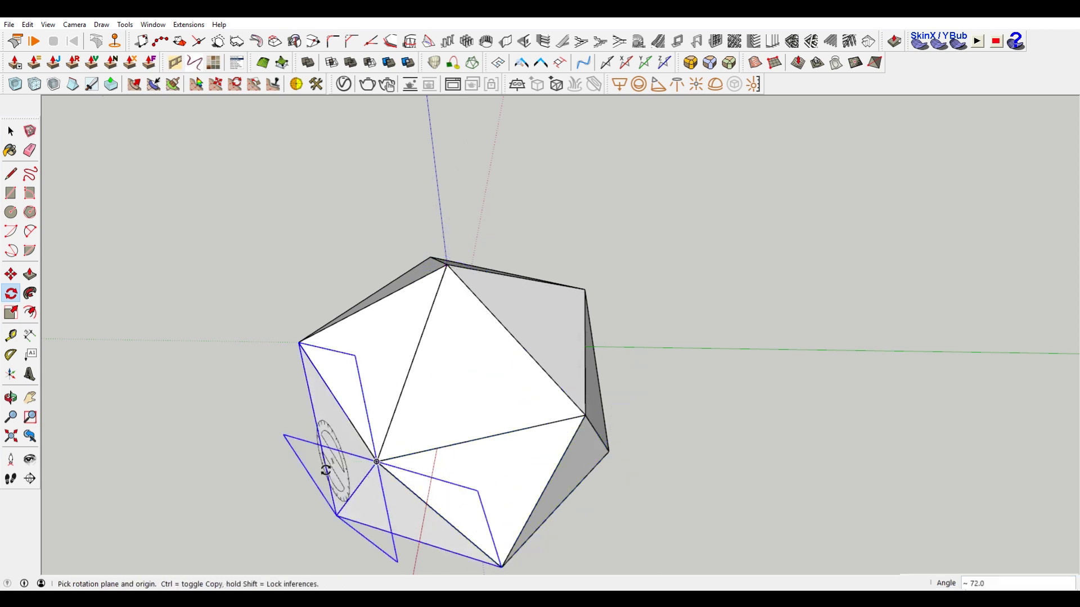
Step: Repeat the 72° rotated copy of the lower triangle pair around the vertical axis as a *4 array, completing the side ring
middle_click_drag(325, 470, 757, 334)
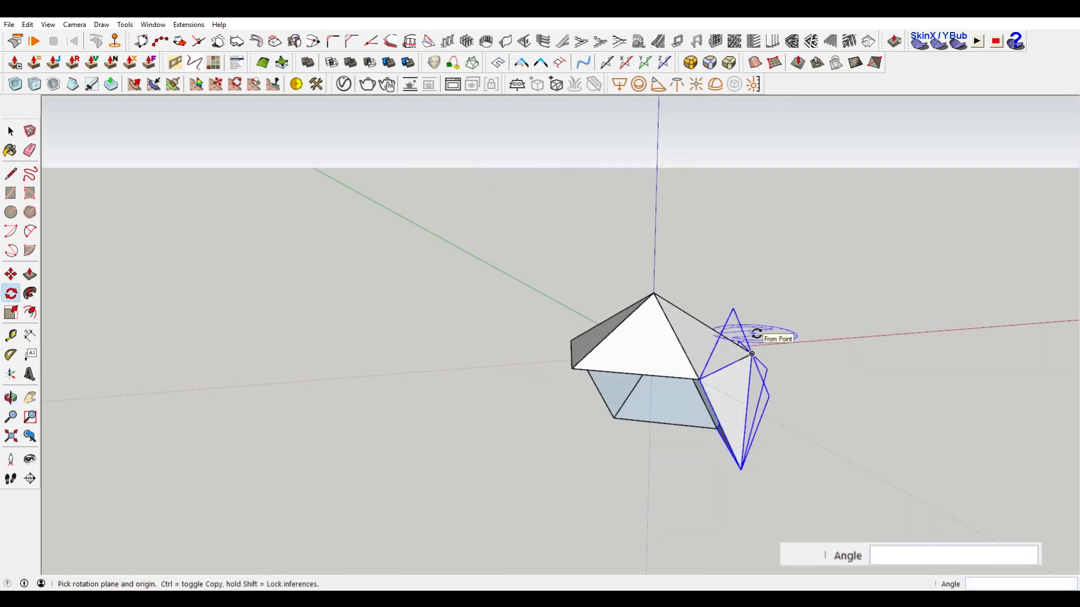
key("Return")
middle_click_drag(796, 438, 941, 281)
type("*3")
key("Return")
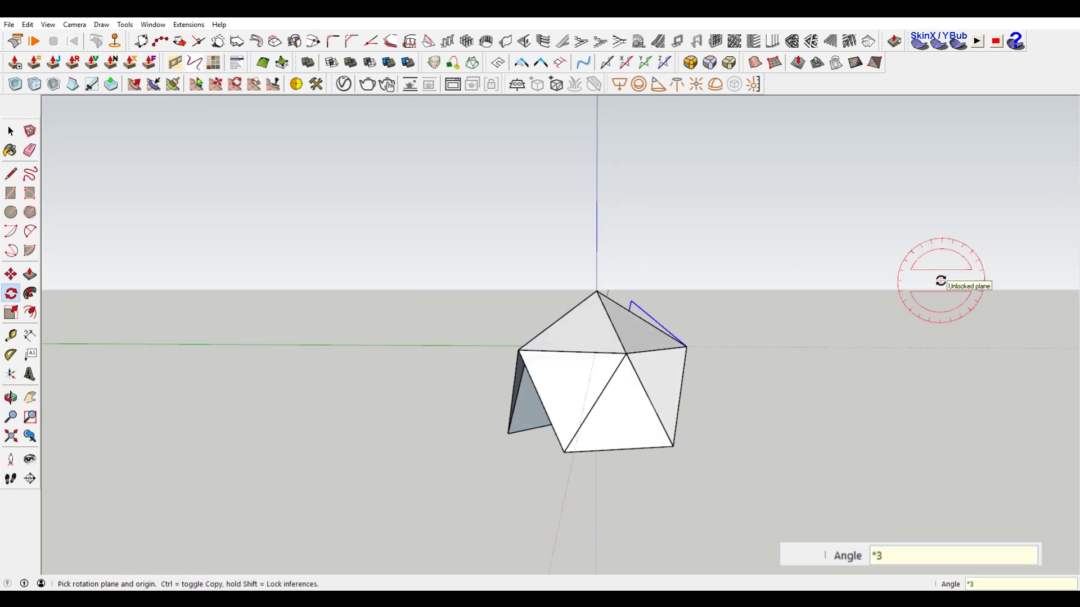
type("*4")
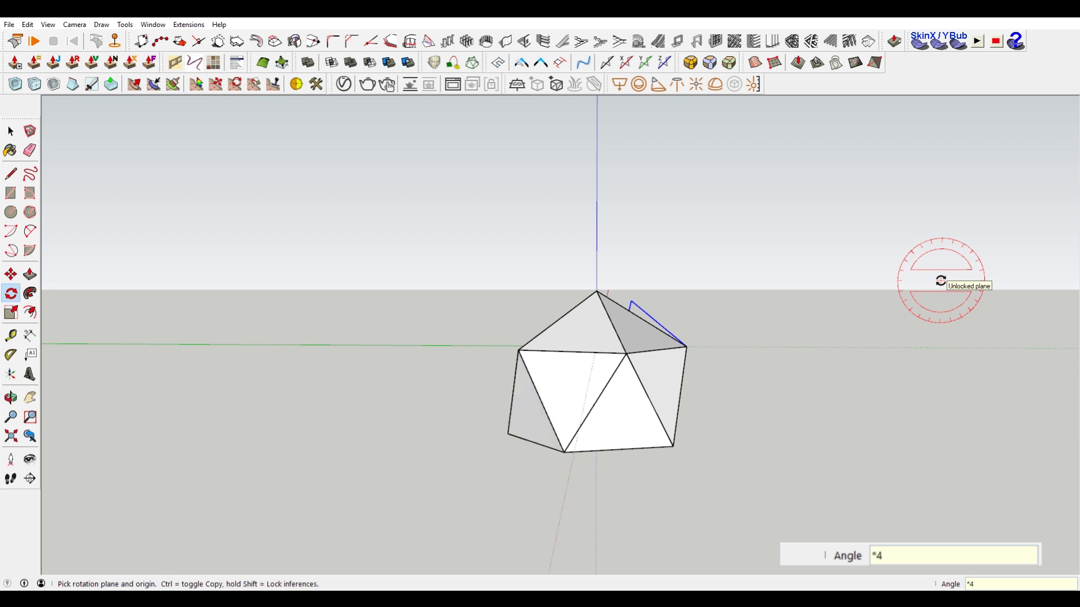
key("Return")
middle_click_drag(777, 313, 521, 414)
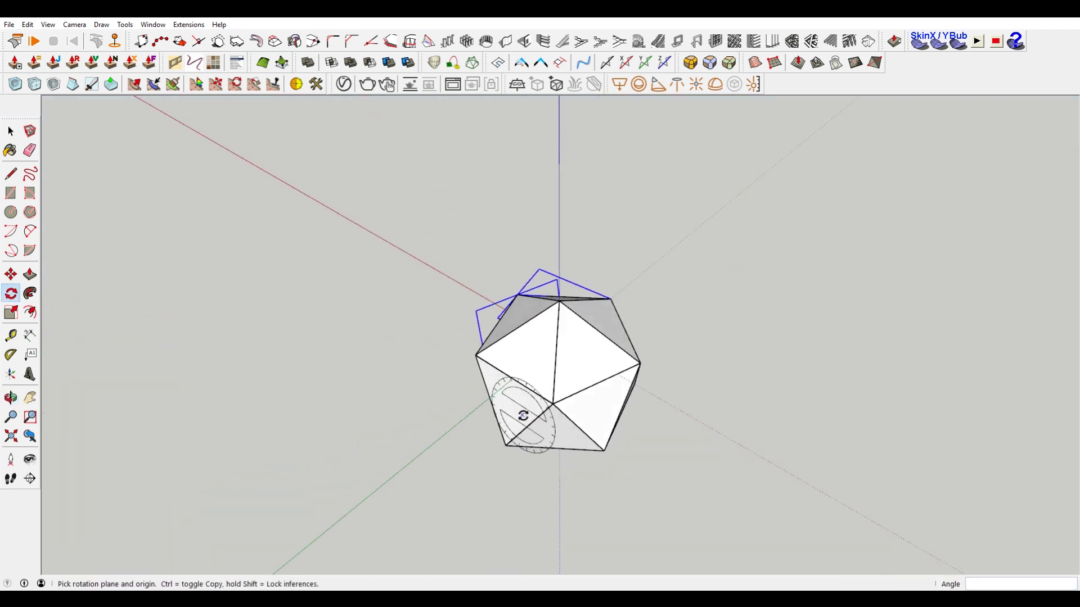
Step: Select the cap's five triangles and copy them straight down along the blue axis to below the polyhedron
key("space")
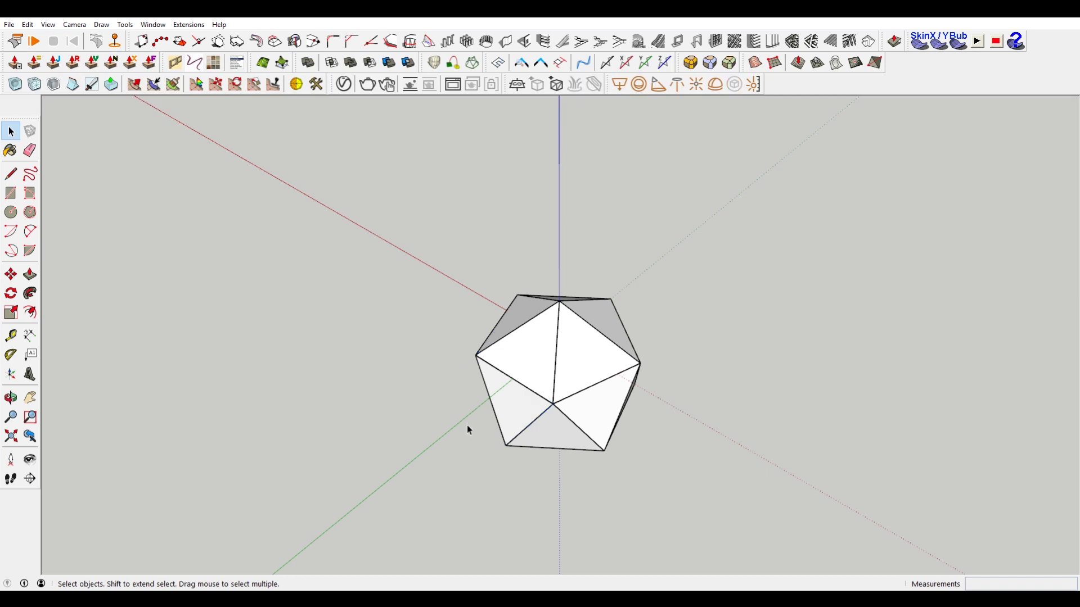
middle_click_drag(662, 392, 514, 277)
middle_click_drag(564, 332, 643, 354)
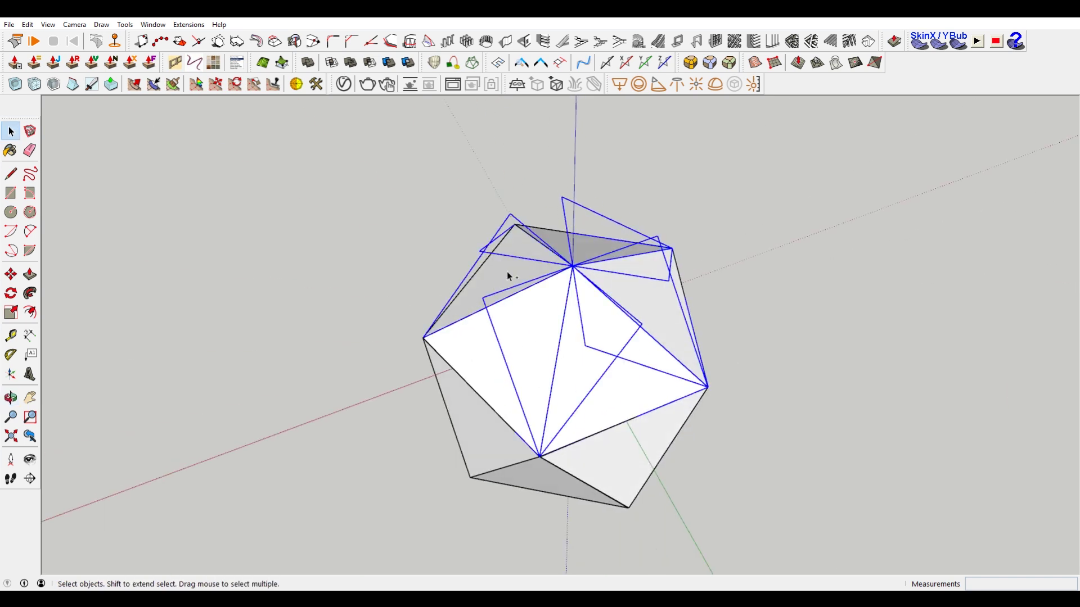
middle_click_drag(507, 271, 836, 212)
scroll(806, 240, "down", 2)
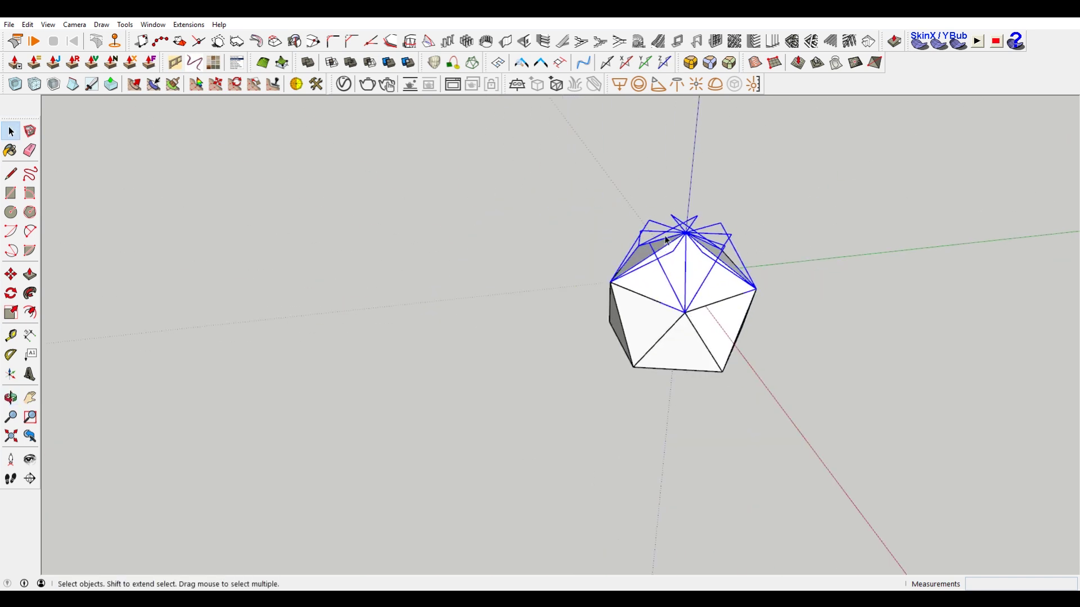
key("m")
left_click(686, 233)
key("ctrl")
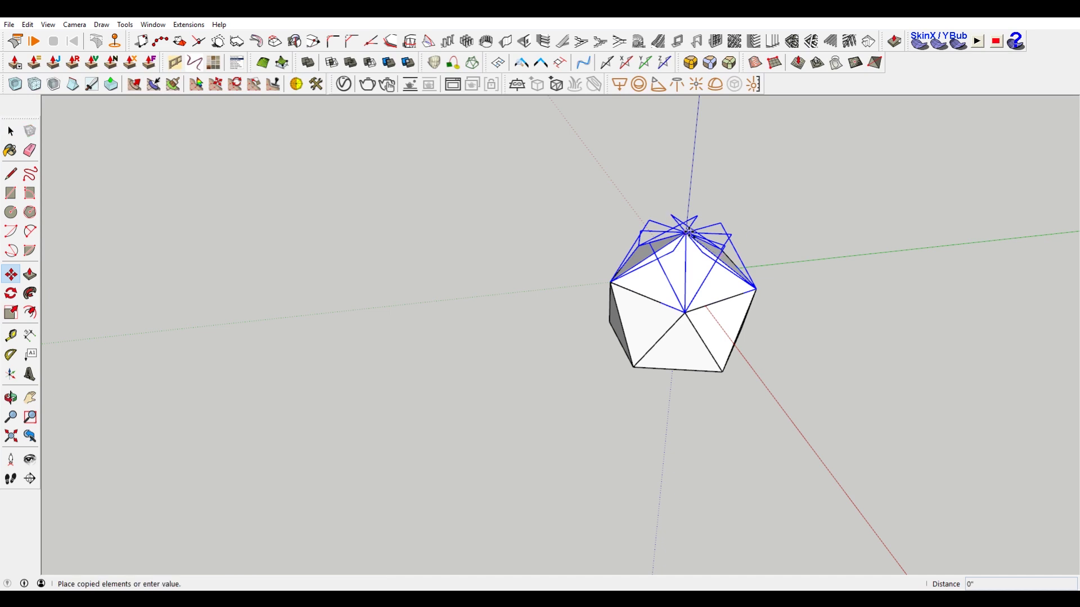
left_click(666, 414)
Step: Flip the copied cap along the blue direction so its tip points downward
right_click(667, 446)
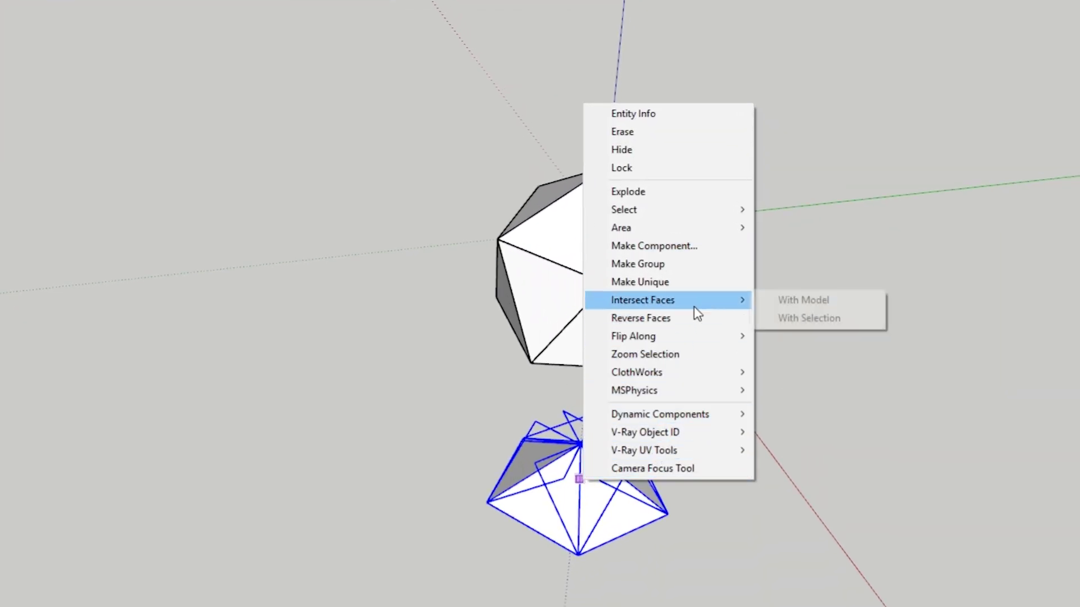
mouse_move(699, 341)
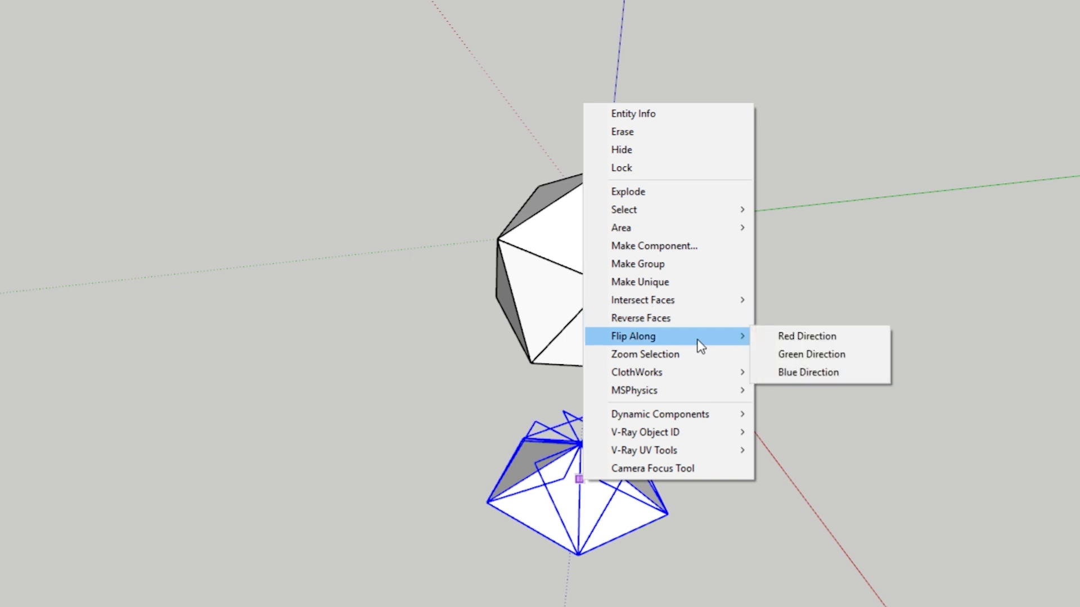
left_click(810, 366)
mouse_move(745, 482)
middle_mouse_down()
mouse_move(740, 349)
mouse_move(747, 447)
middle_mouse_up()
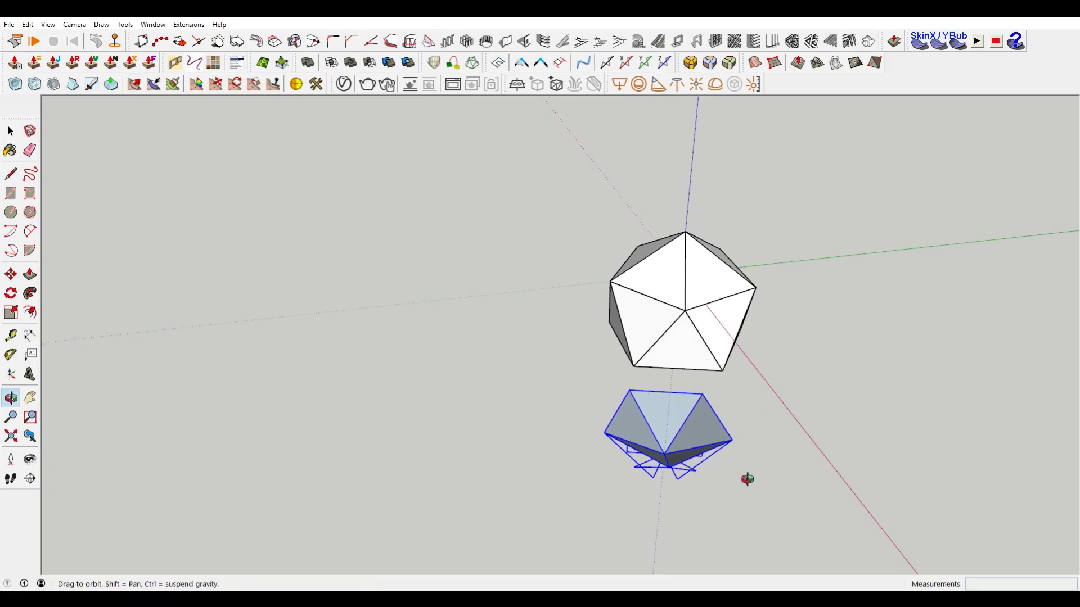
Step: Try to move the flipped cap by a rim corner toward the polyhedron's lower corner
left_click(742, 458)
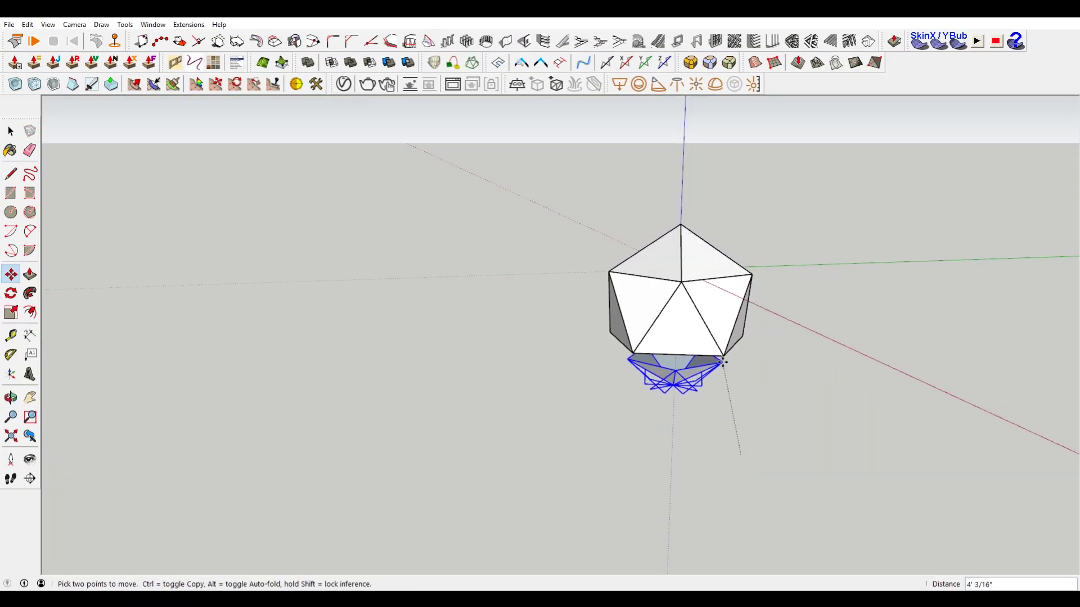
scroll(729, 356, "up", 3)
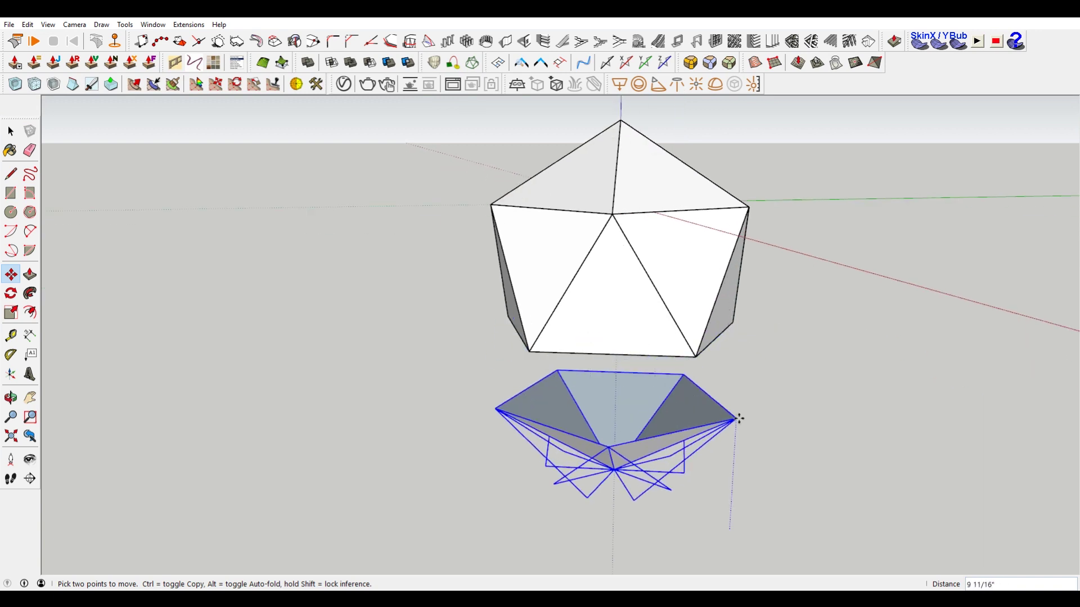
left_click(693, 495)
Step: Align the flipped cap's tip with the polyhedron's apex, then lower it vertically until its rim is level with the side ring's lower corners
scroll(619, 517, "up", 3)
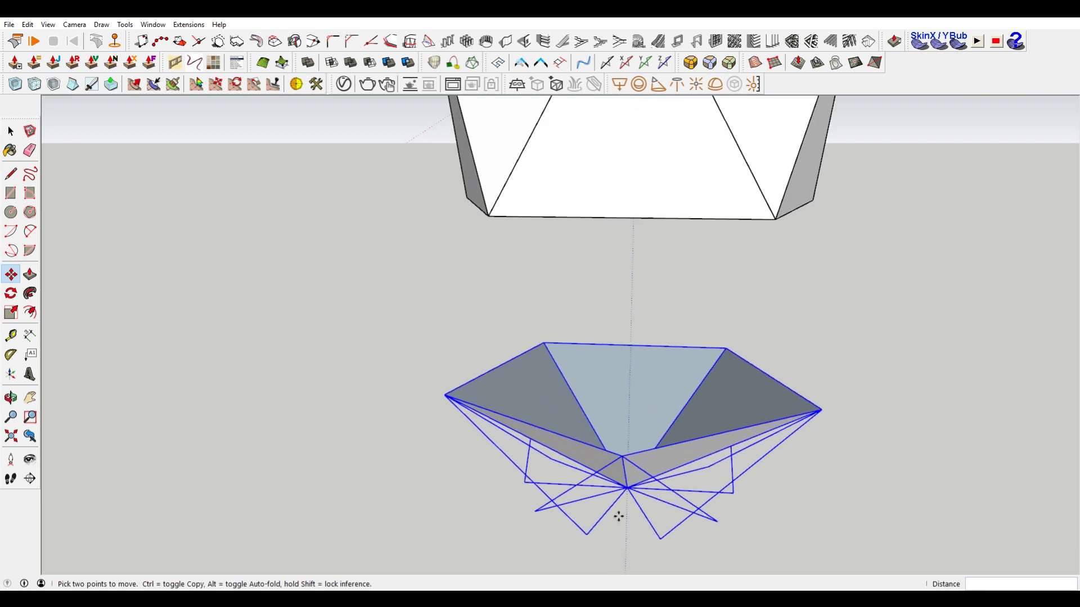
left_click(627, 489)
scroll(627, 489, "down", 5)
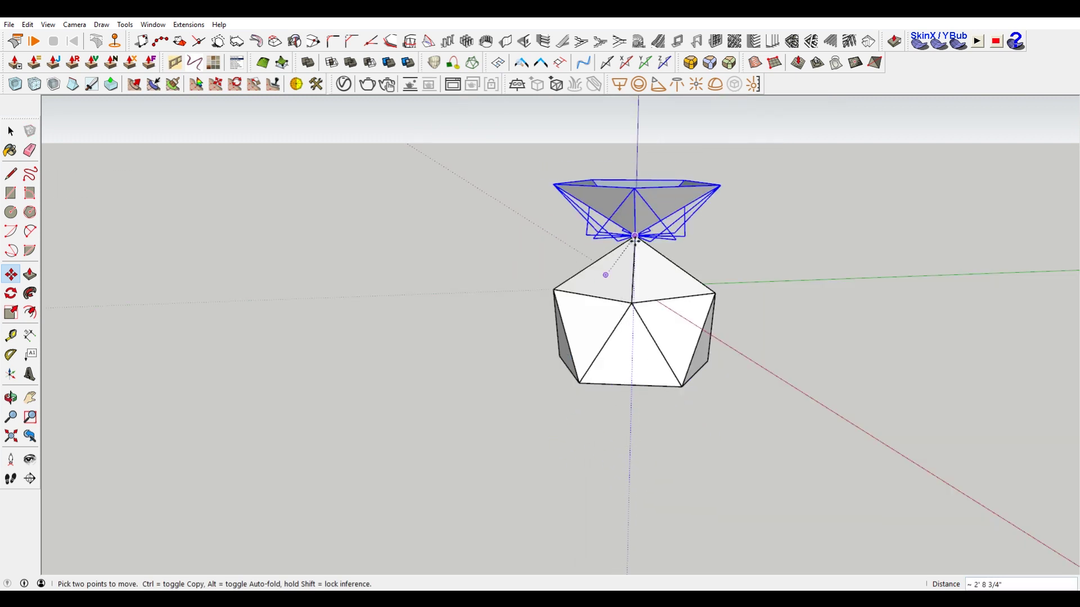
left_click(635, 189)
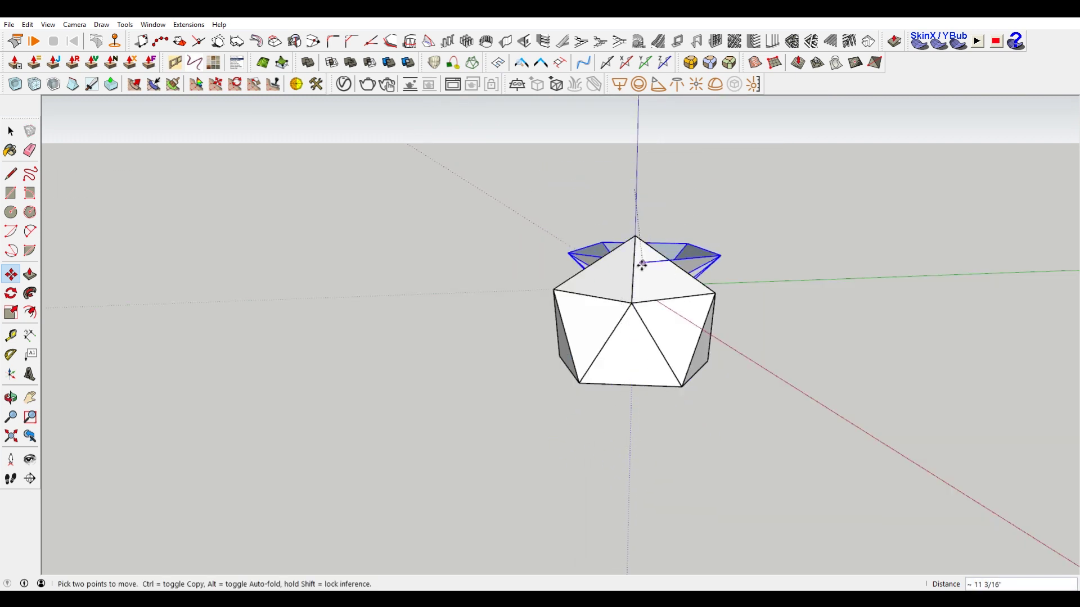
scroll(646, 413, "down", 5)
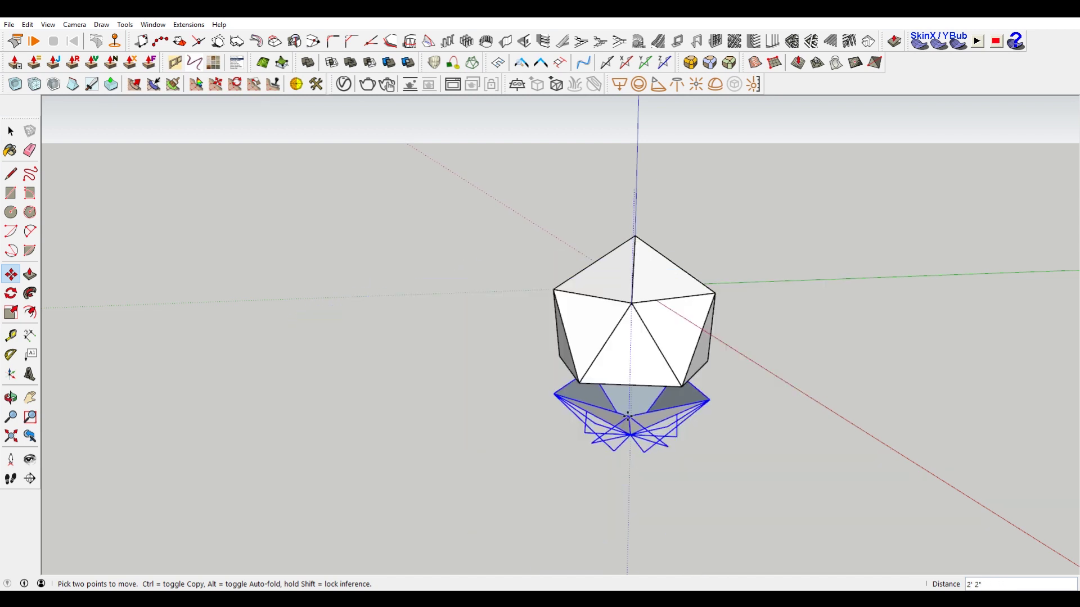
left_click(698, 280)
Step: Rotate the flipped cap around the vertical axis at the apex until its front rim corner meets the polyhedron's lower corner
scroll(698, 280, "up", 1)
key("q")
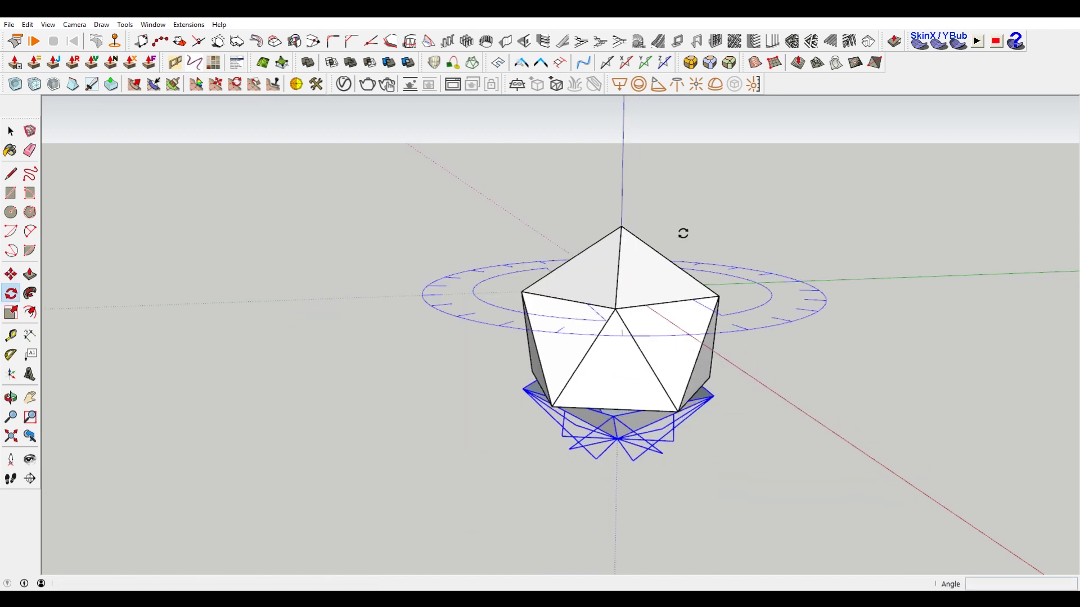
left_click(620, 227)
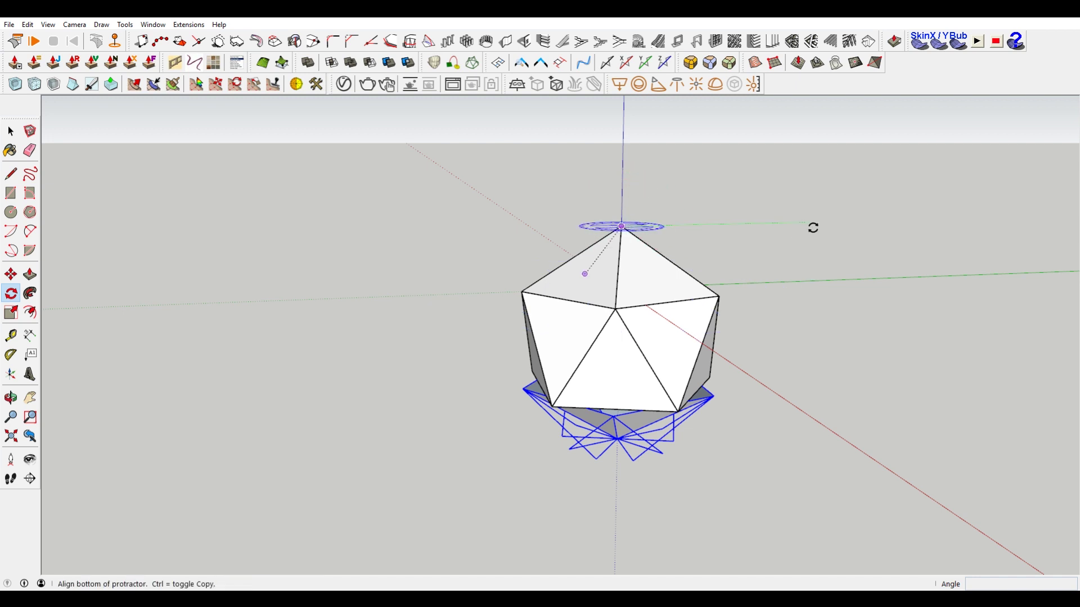
left_click(615, 421)
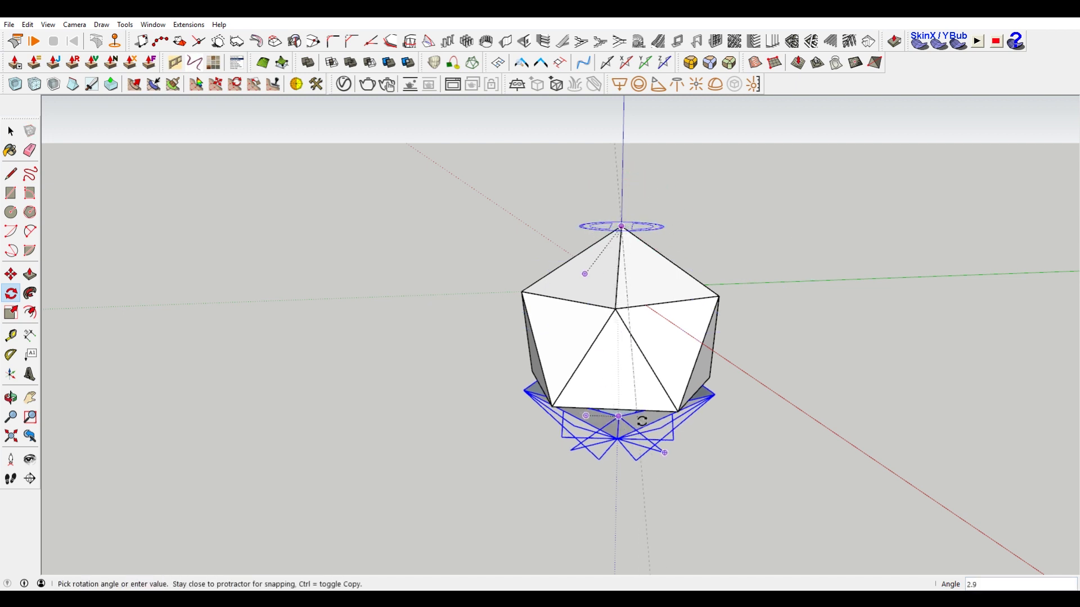
left_click(675, 411)
middle_click_drag(810, 409, 493, 277)
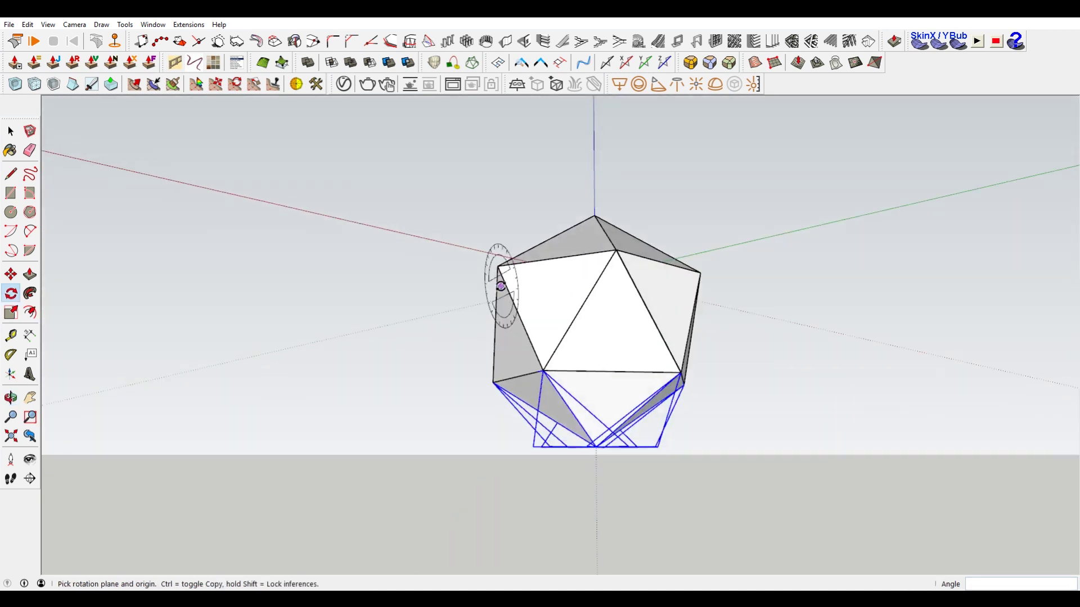
Step: Select all triangles of the closed polyhedron and examine it from several sides
scroll(681, 284, "down", 3)
middle_click_drag(681, 284, 669, 255)
middle_click_drag(388, 227, 369, 221)
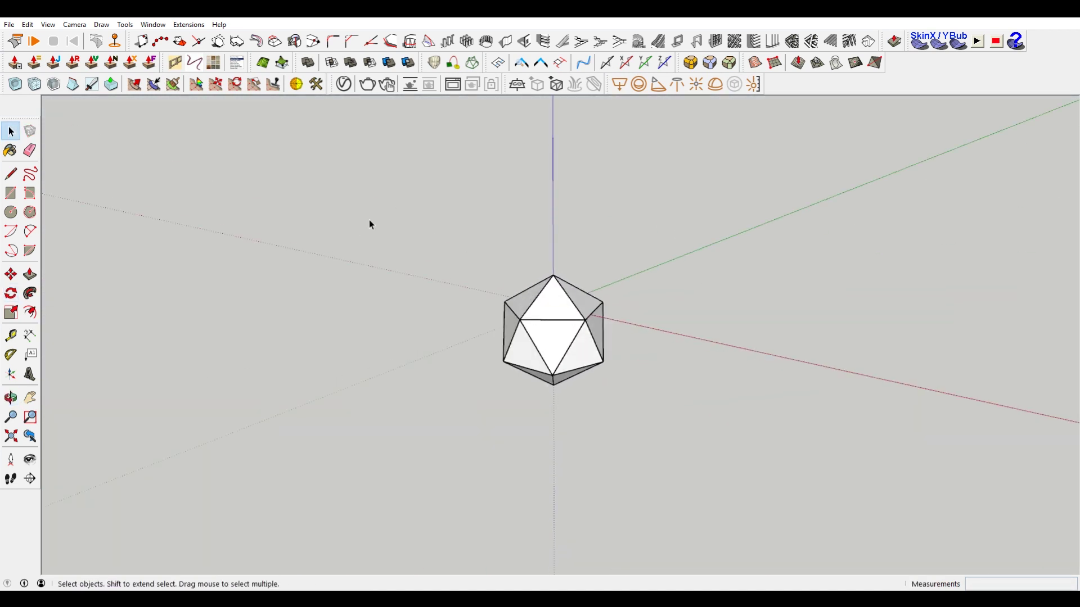
left_click_drag(368, 222, 667, 398)
middle_click_drag(453, 302, 556, 369)
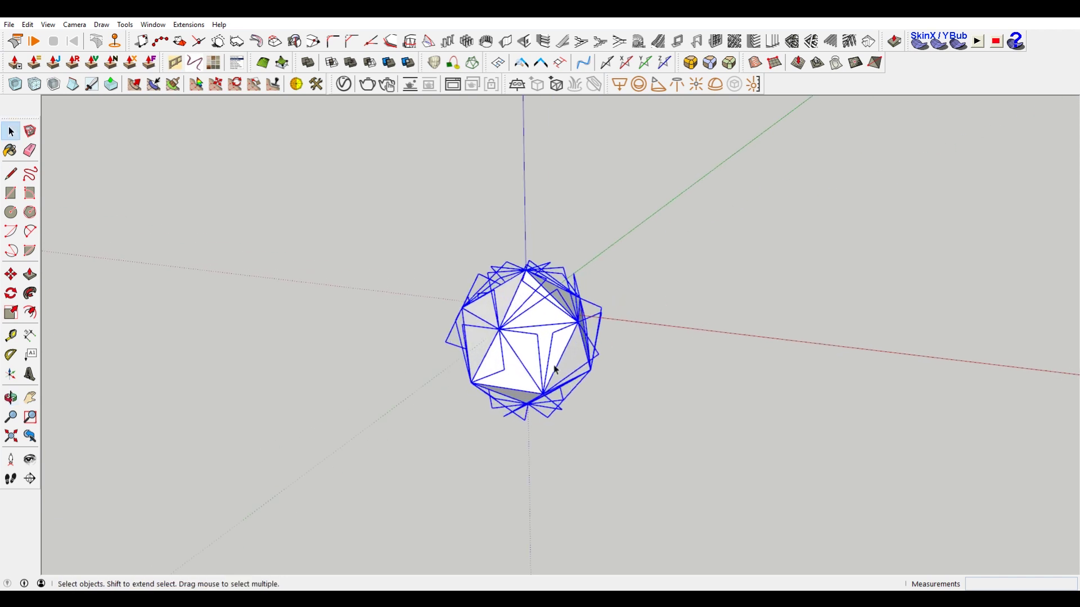
Step: Copy one upper triangle component out to the side of the polyhedron
left_click(535, 316)
key("m")
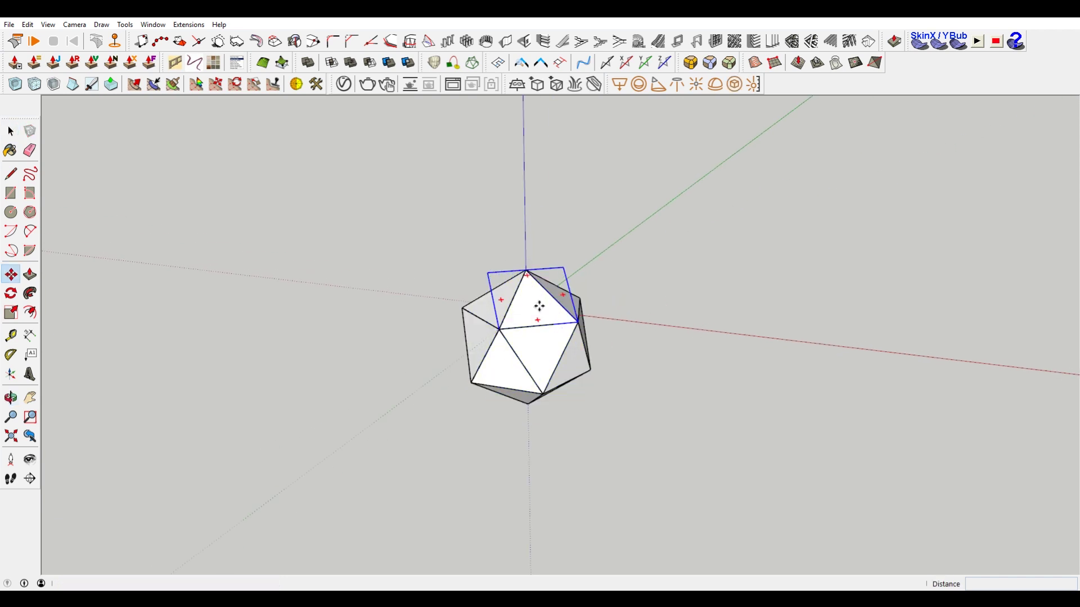
key("ctrl")
left_click(535, 307)
left_click(780, 297)
key("space")
Step: Edit the separate triangle component, offsetting its edges slightly inward and deleting the inner face to leave a thin frame in every triangle
double_click(780, 297)
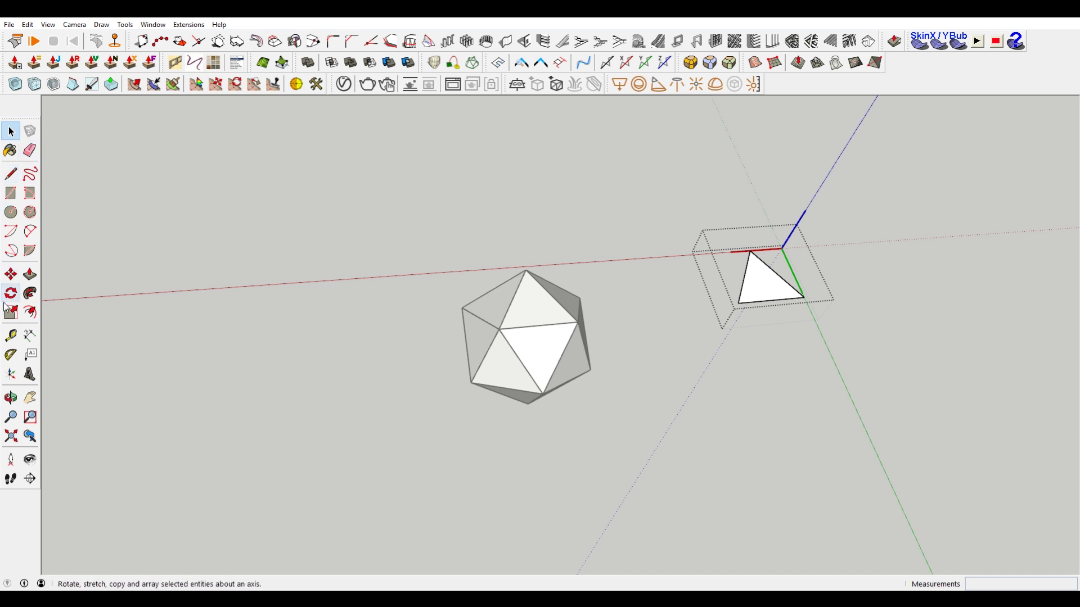
left_click(31, 312)
left_click(744, 276)
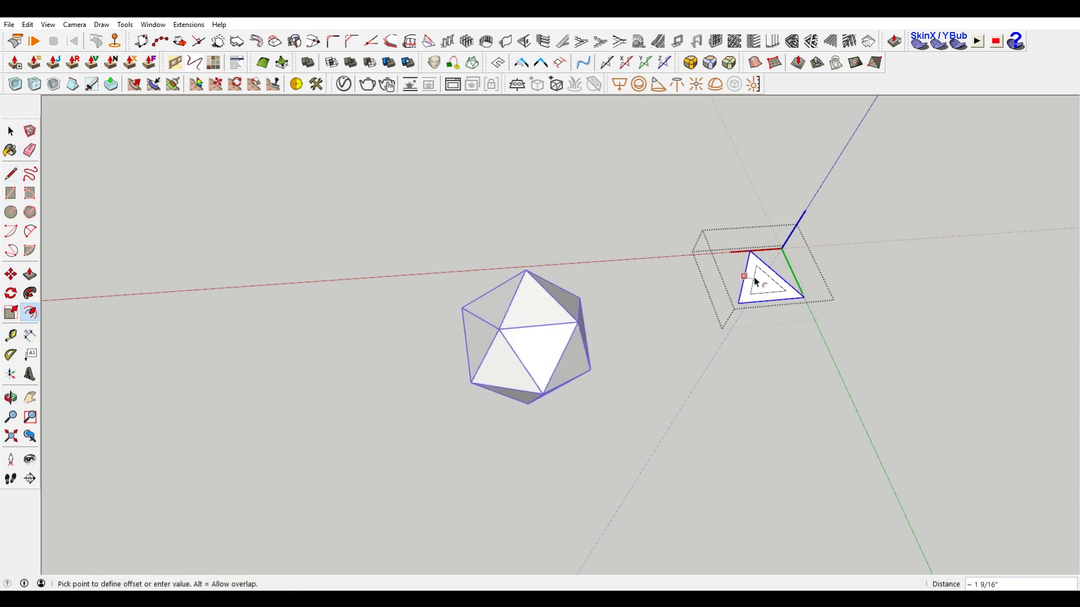
left_click(749, 278)
key("space")
left_click(763, 284)
key("Delete")
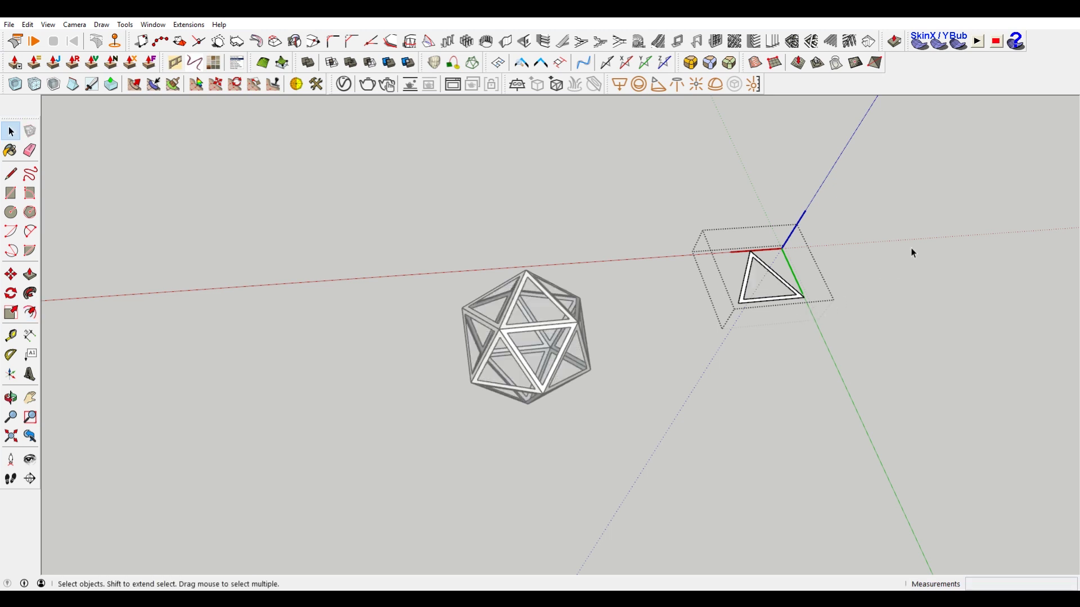
left_click(923, 241)
middle_click_drag(843, 270, 827, 389)
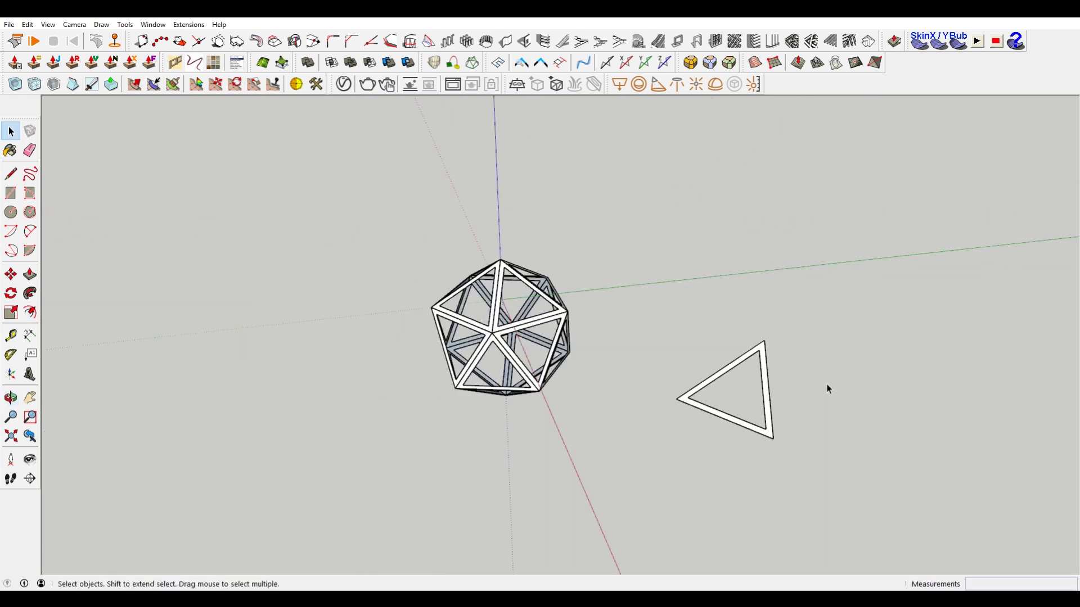